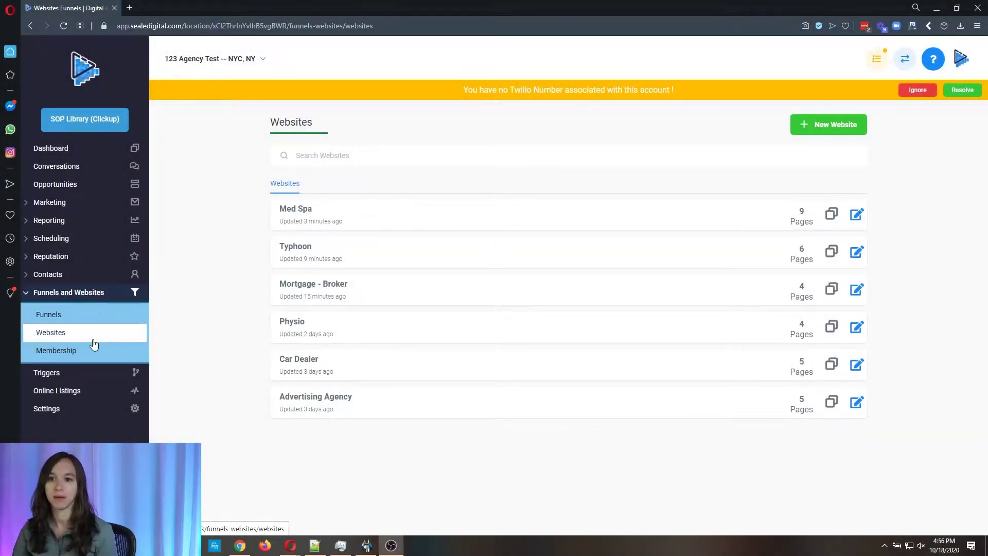
- Start a new website from the Websites list
{"action": "left_click", "coordinate": [844, 128]}
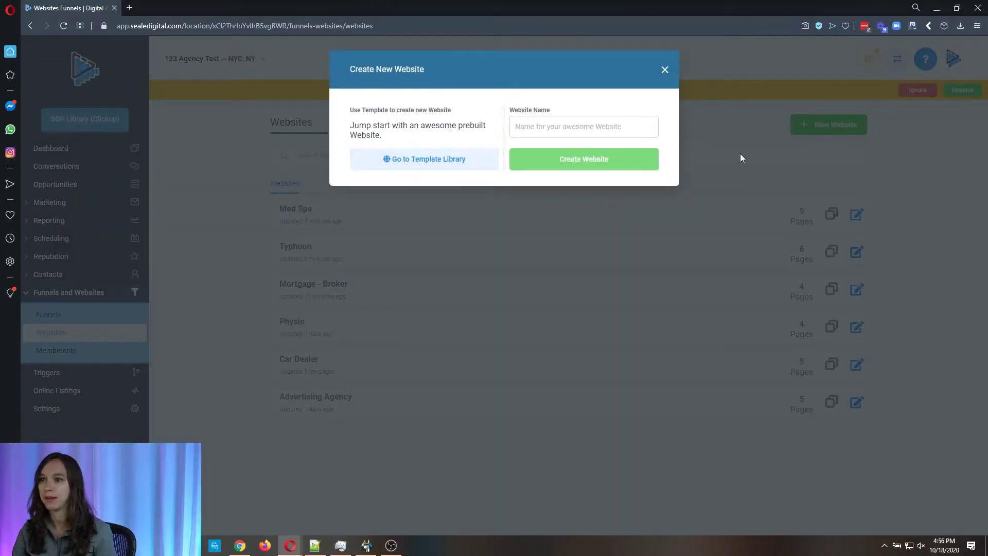
- Find the Coolio - HVAC template under the library's Home Services templates
{"action": "left_click", "coordinate": [419, 165]}
{"action": "scroll", "coordinate": [350, 255], "scroll_direction": "down", "scroll_amount": 8}
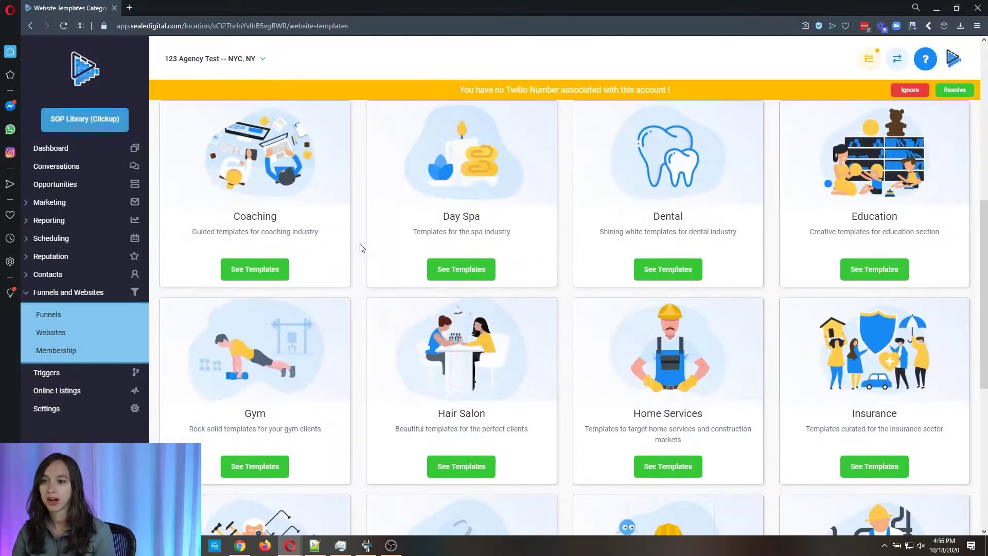
{"action": "left_click", "coordinate": [684, 468]}
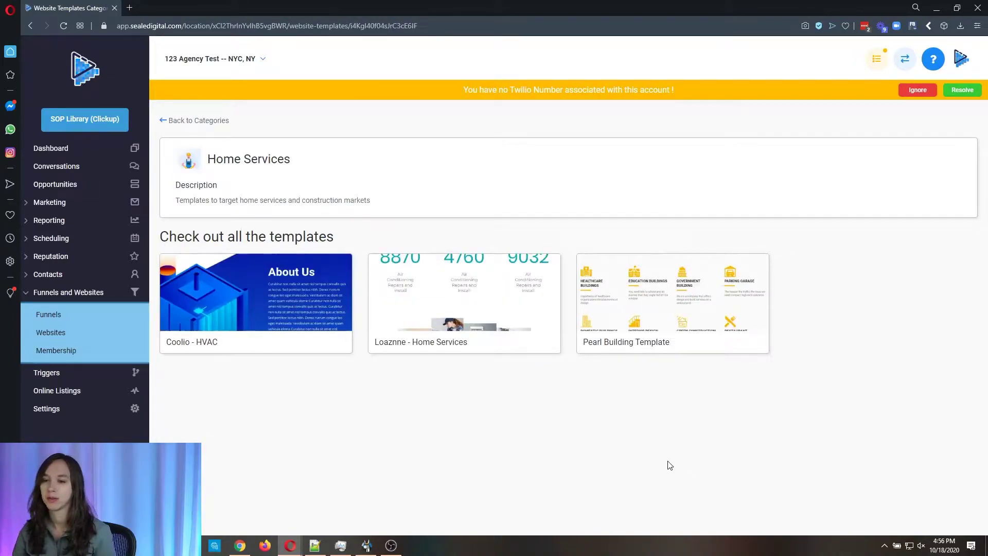
{"action": "left_click", "coordinate": [245, 319]}
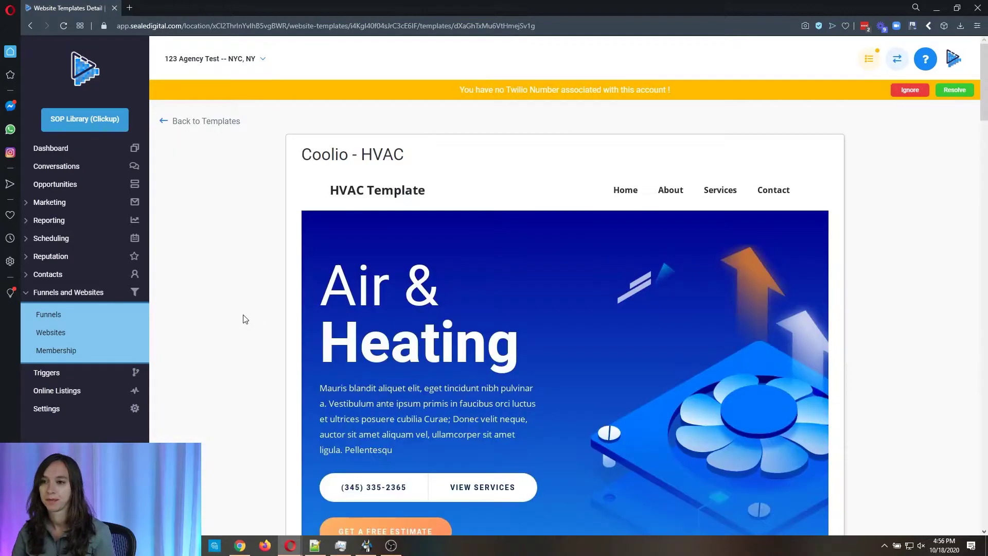
- Open Coolio's live preview, accept the free template terms and add it to the account
{"action": "scroll", "coordinate": [698, 368], "scroll_direction": "down", "scroll_amount": 20}
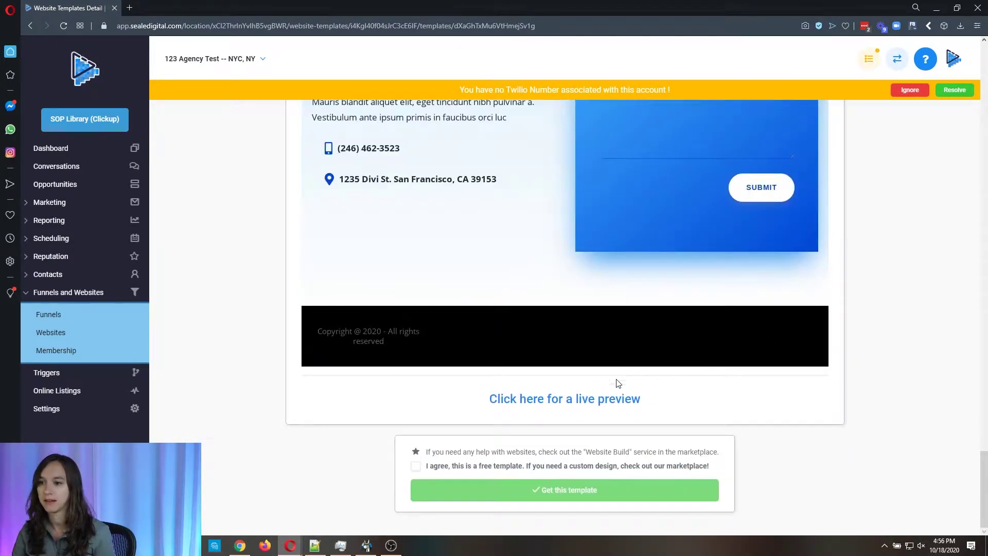
{"action": "left_click", "coordinate": [591, 399]}
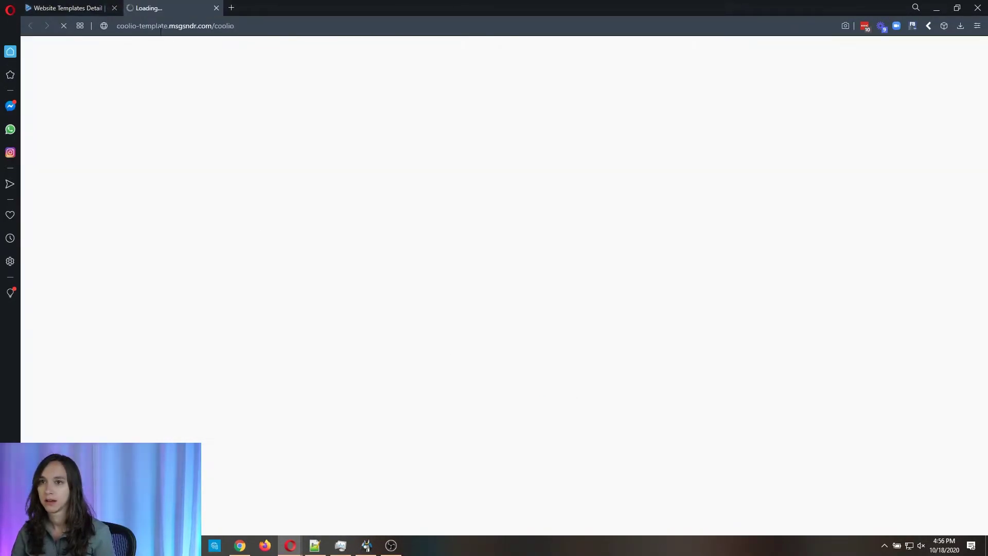
{"action": "key", "text": "ctrl+shift+Tab"}
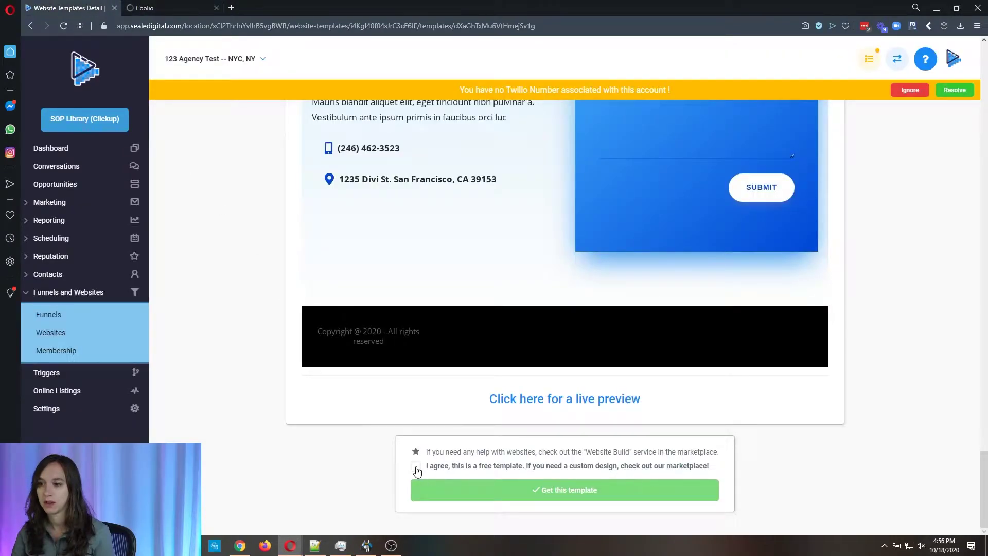
{"action": "left_click", "coordinate": [416, 468]}
{"action": "left_click", "coordinate": [461, 501]}
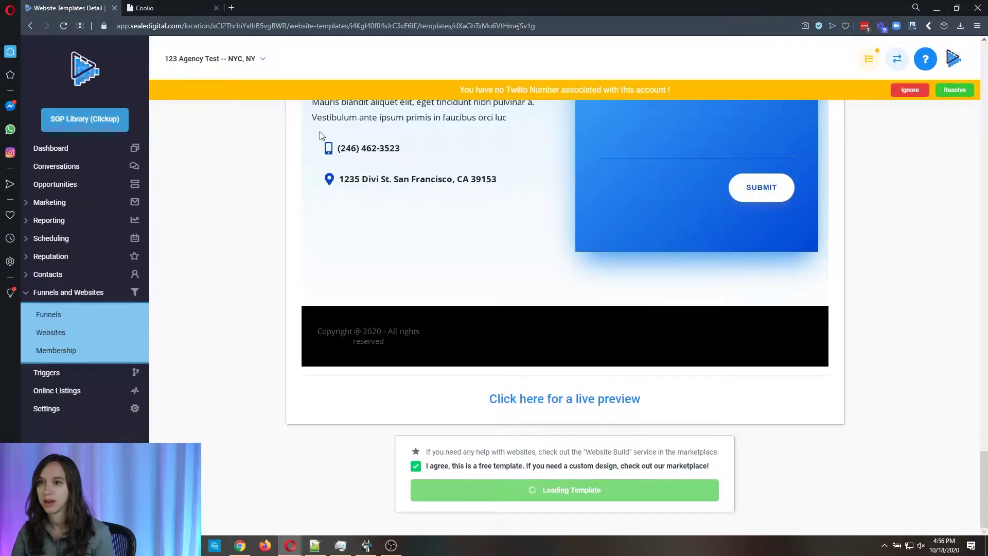
{"action": "key", "text": "ctrl+Tab"}
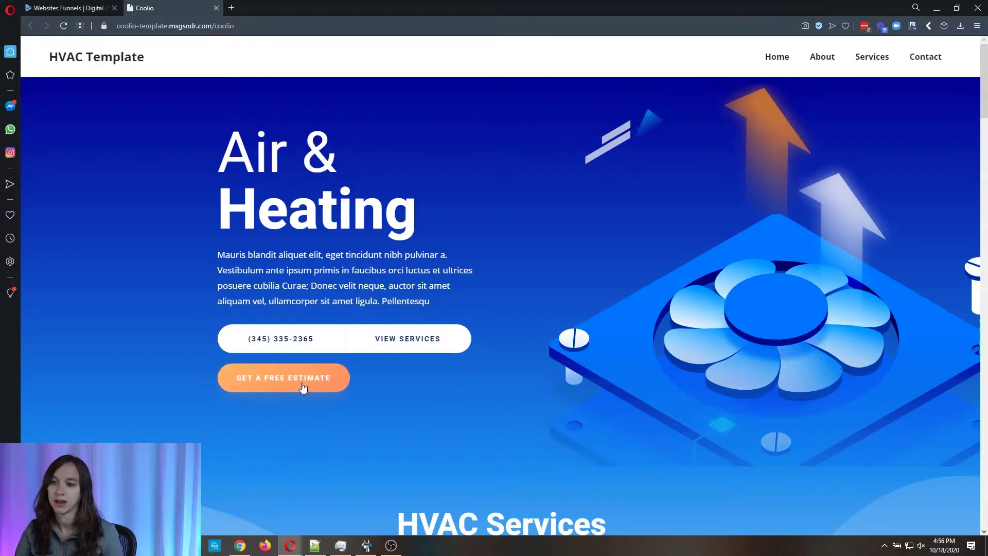
- Scroll through the Coolio preview's Home page
{"action": "scroll", "coordinate": [274, 242], "scroll_direction": "down", "scroll_amount": 3}
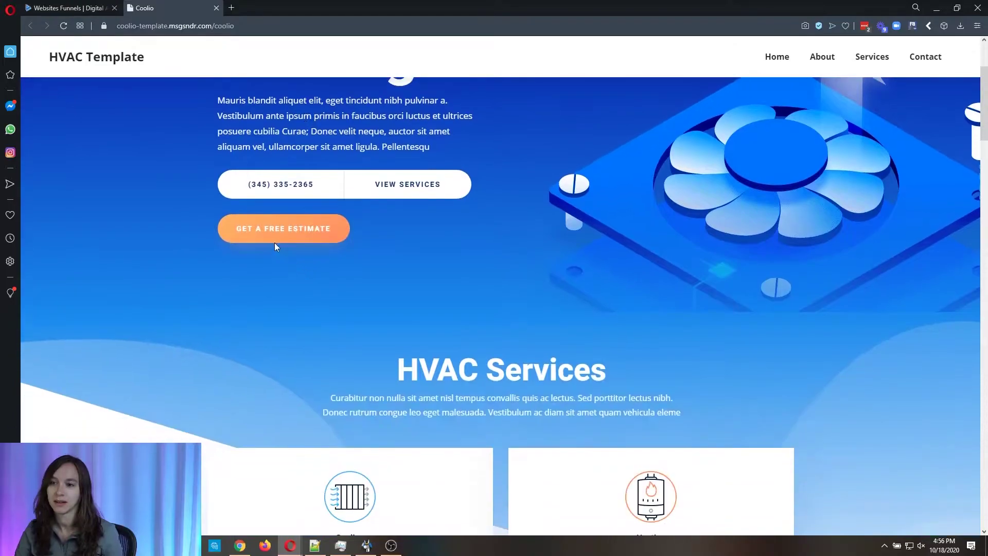
{"action": "scroll", "coordinate": [418, 307], "scroll_direction": "down", "scroll_amount": 5}
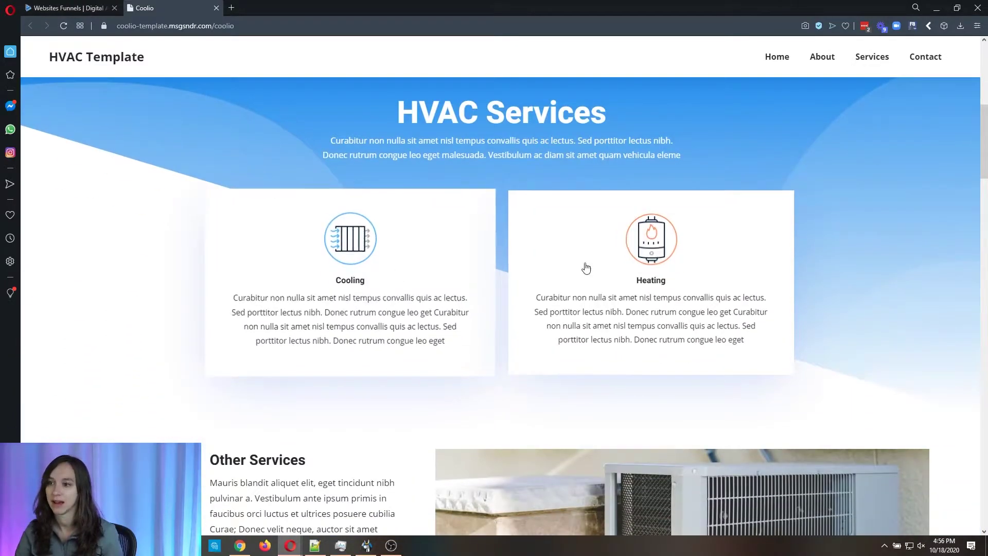
{"action": "scroll", "coordinate": [337, 231], "scroll_direction": "down", "scroll_amount": 5}
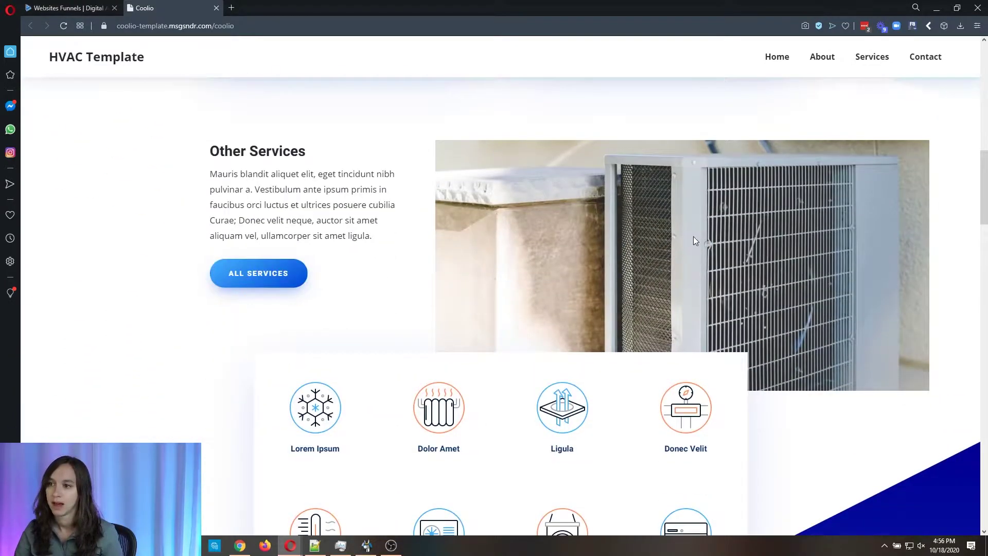
{"action": "scroll", "coordinate": [342, 296], "scroll_direction": "down", "scroll_amount": 8}
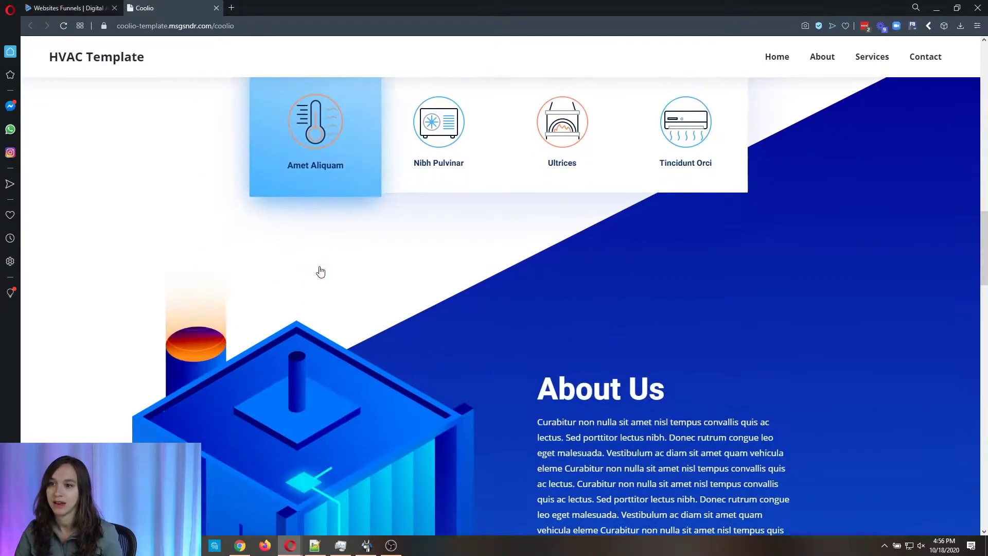
{"action": "scroll", "coordinate": [360, 271], "scroll_direction": "up", "scroll_amount": 3}
{"action": "scroll", "coordinate": [394, 271], "scroll_direction": "up", "scroll_amount": 1}
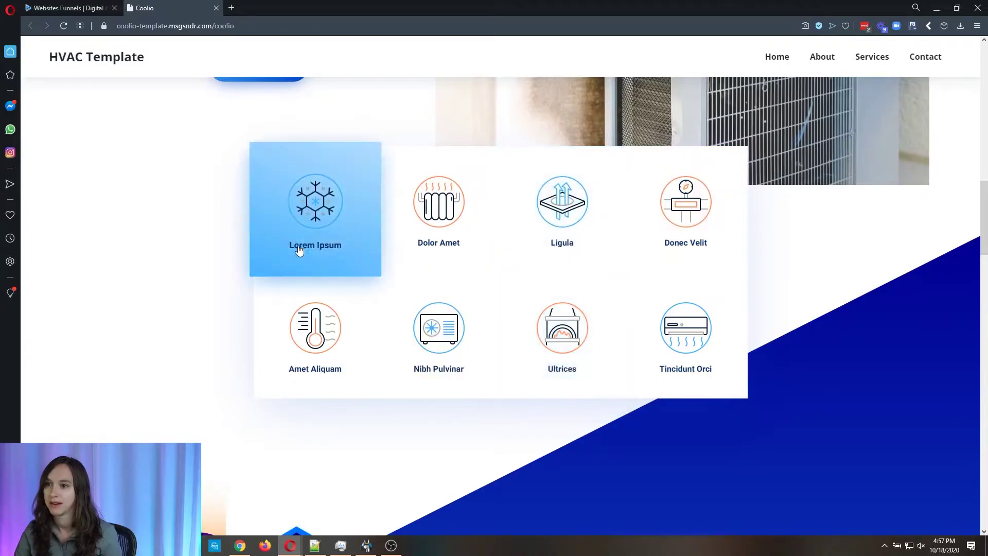
{"action": "scroll", "coordinate": [310, 340], "scroll_direction": "down", "scroll_amount": 8}
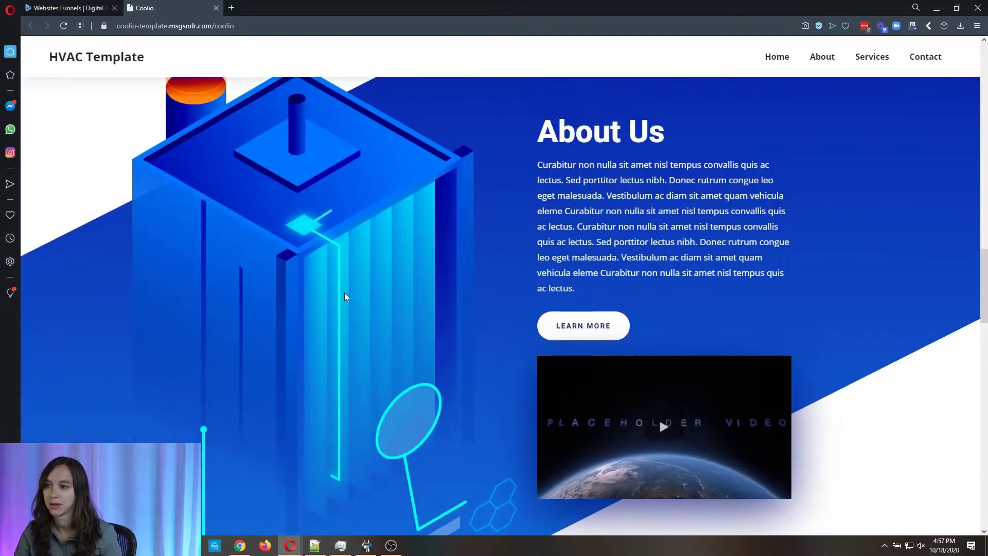
{"action": "scroll", "coordinate": [712, 291], "scroll_direction": "down", "scroll_amount": 10}
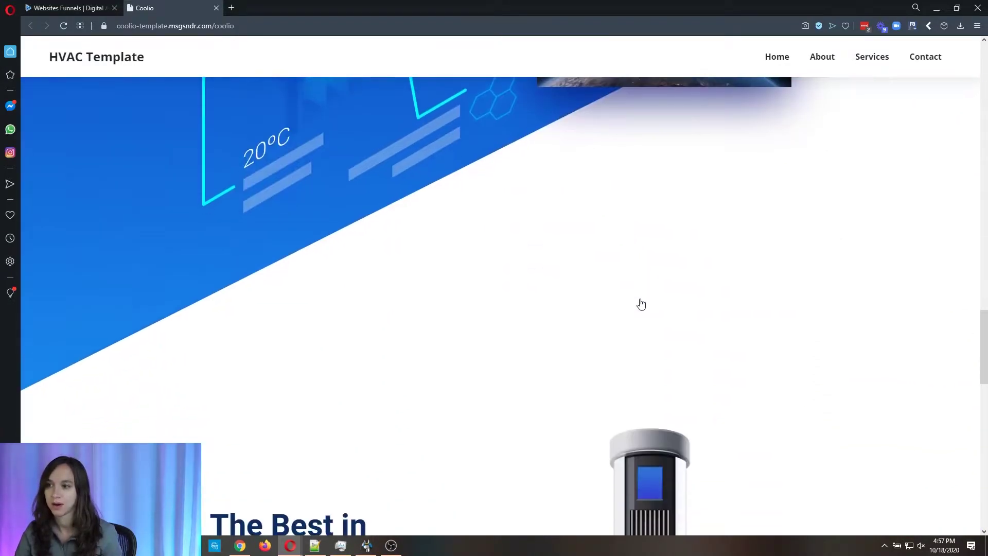
{"action": "scroll", "coordinate": [628, 296], "scroll_direction": "down", "scroll_amount": 5}
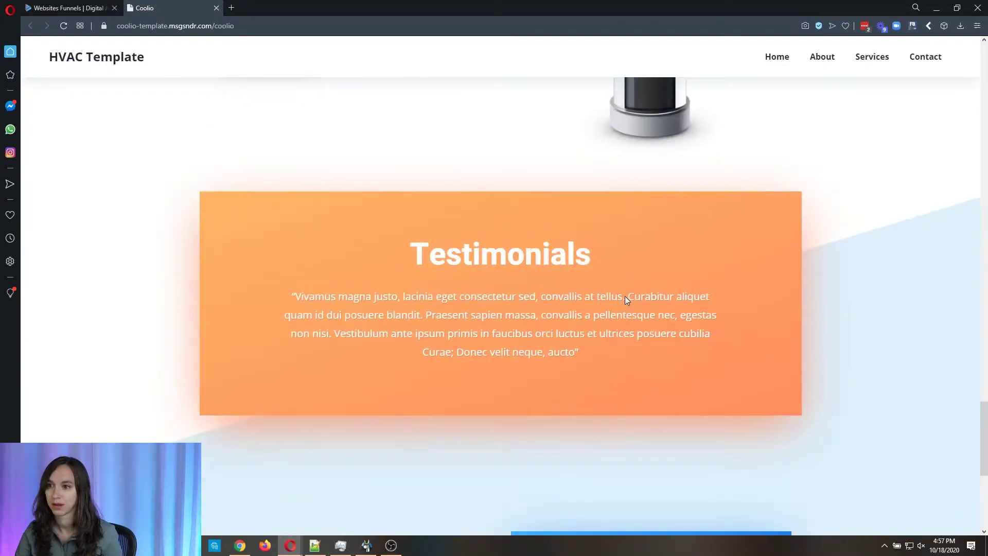
{"action": "scroll", "coordinate": [625, 296], "scroll_direction": "down", "scroll_amount": 7}
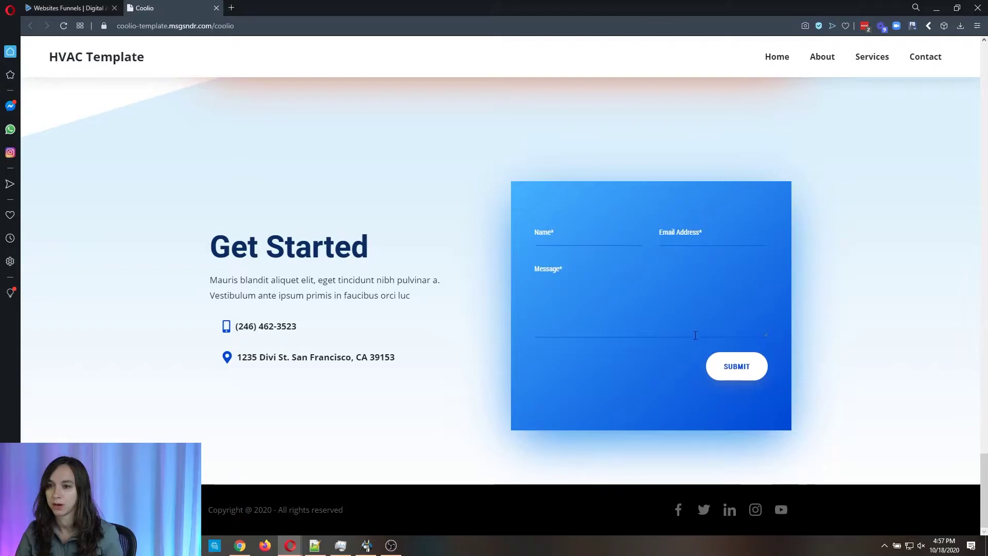
- View the About and Contact pages, then return to the Websites list
{"action": "left_click", "coordinate": [821, 58]}
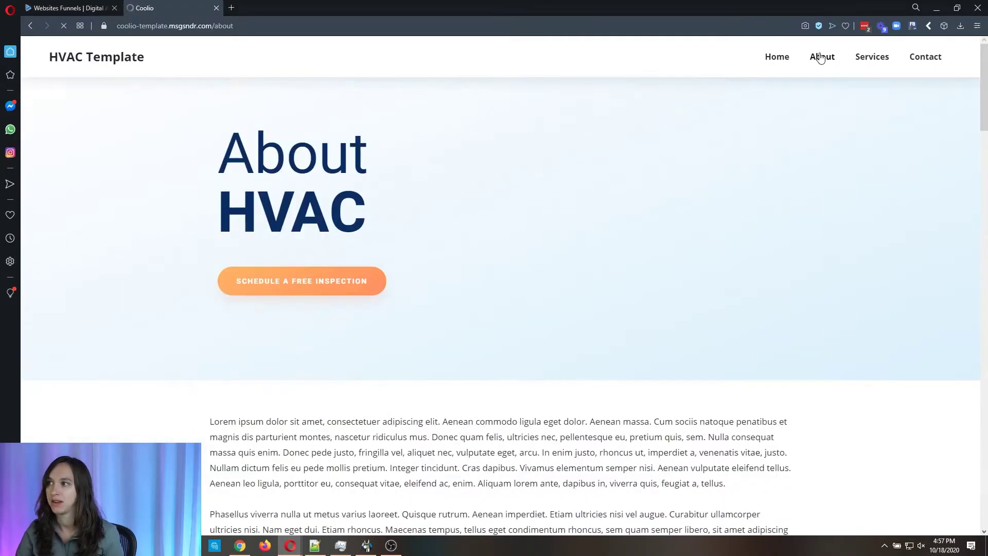
{"action": "scroll", "coordinate": [551, 219], "scroll_direction": "down", "scroll_amount": 5}
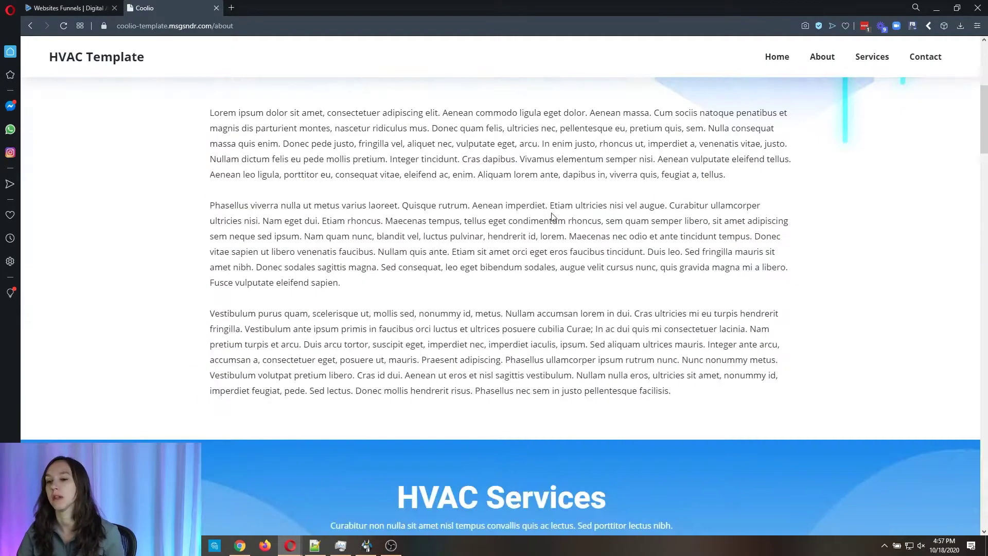
{"action": "scroll", "coordinate": [558, 234], "scroll_direction": "up", "scroll_amount": 5}
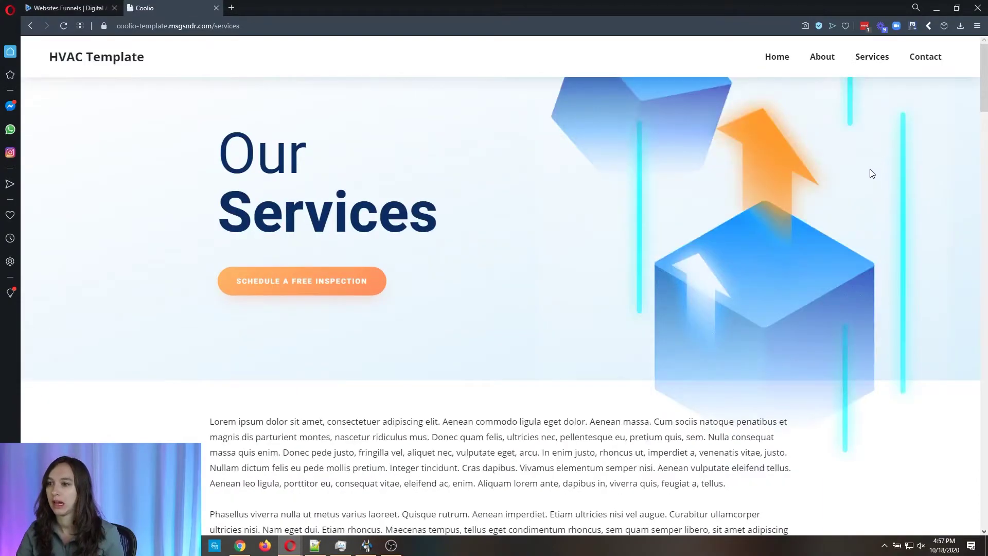
{"action": "scroll", "coordinate": [871, 174], "scroll_direction": "down", "scroll_amount": 5}
{"action": "scroll", "coordinate": [870, 176], "scroll_direction": "up", "scroll_amount": 5}
{"action": "left_click", "coordinate": [925, 60]}
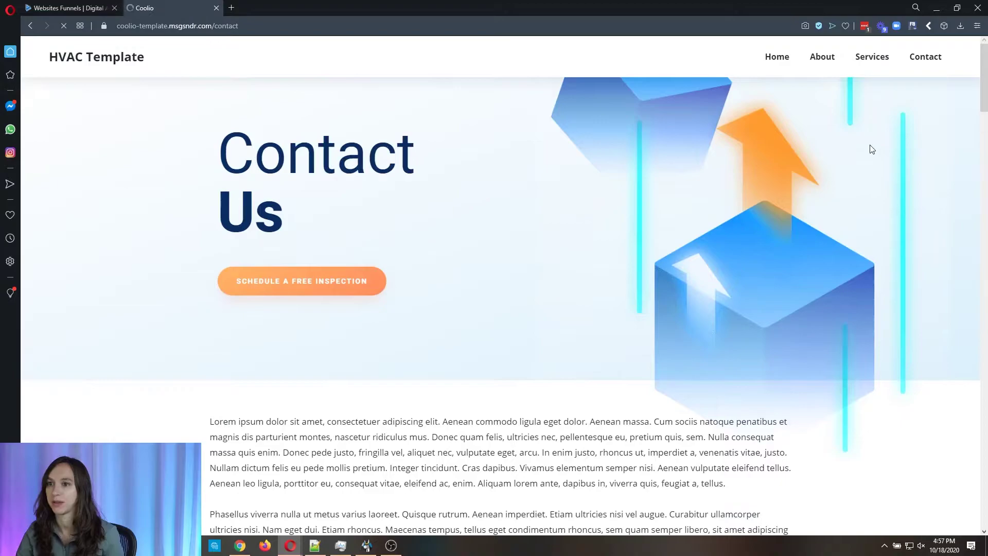
{"action": "scroll", "coordinate": [871, 150], "scroll_direction": "down", "scroll_amount": 15}
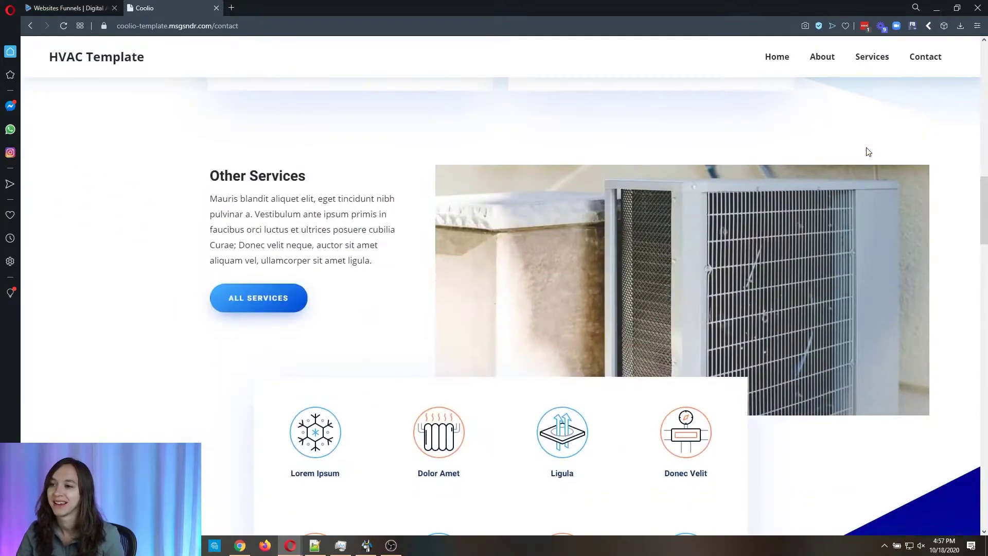
{"action": "scroll", "coordinate": [862, 153], "scroll_direction": "down", "scroll_amount": 15}
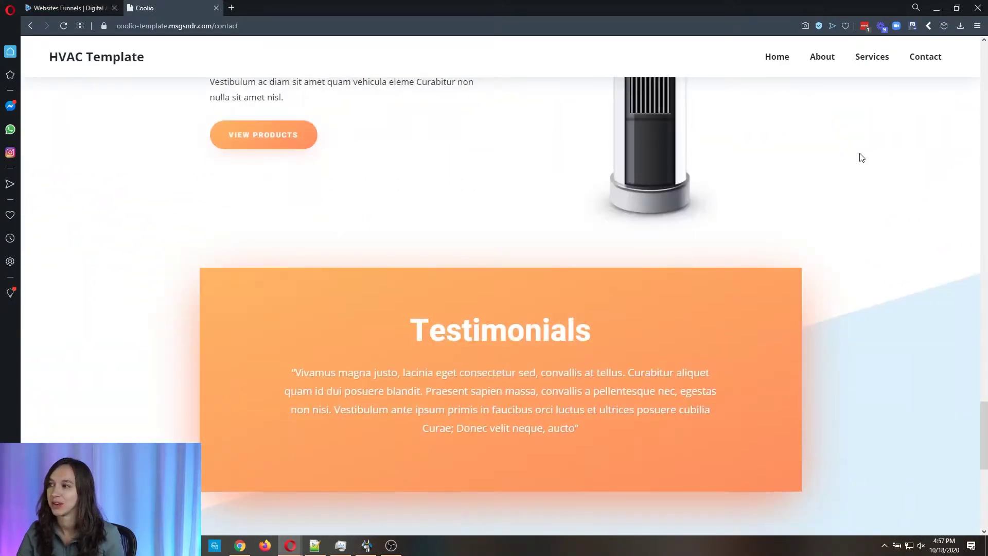
{"action": "left_click", "coordinate": [77, 6]}
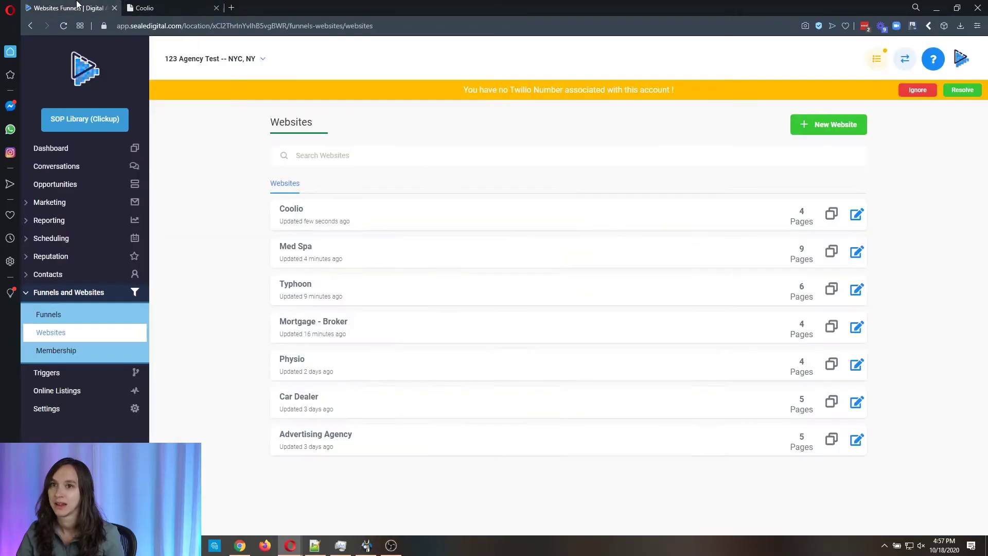
- Open the Coolio website and edit its Home page
{"action": "left_click", "coordinate": [291, 209]}
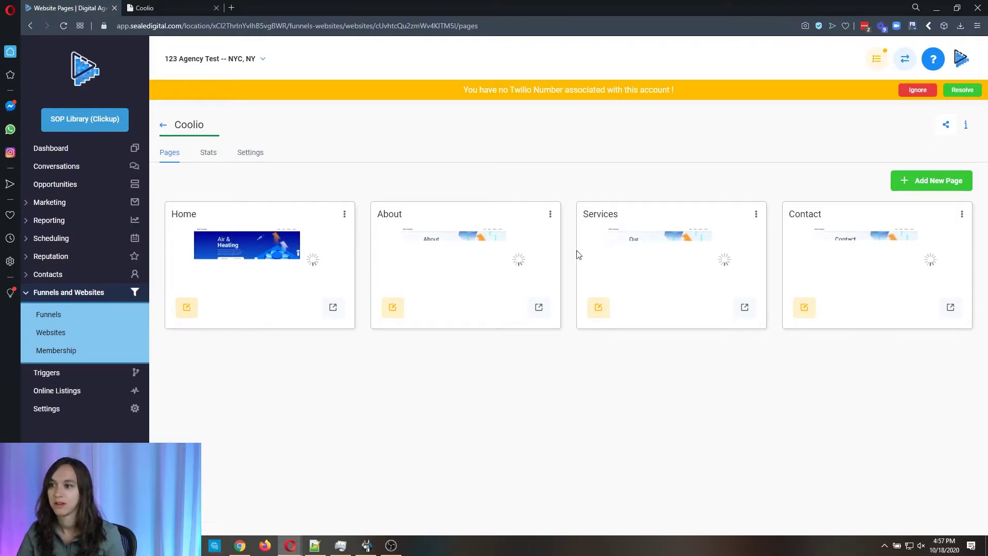
{"action": "left_click", "coordinate": [181, 310]}
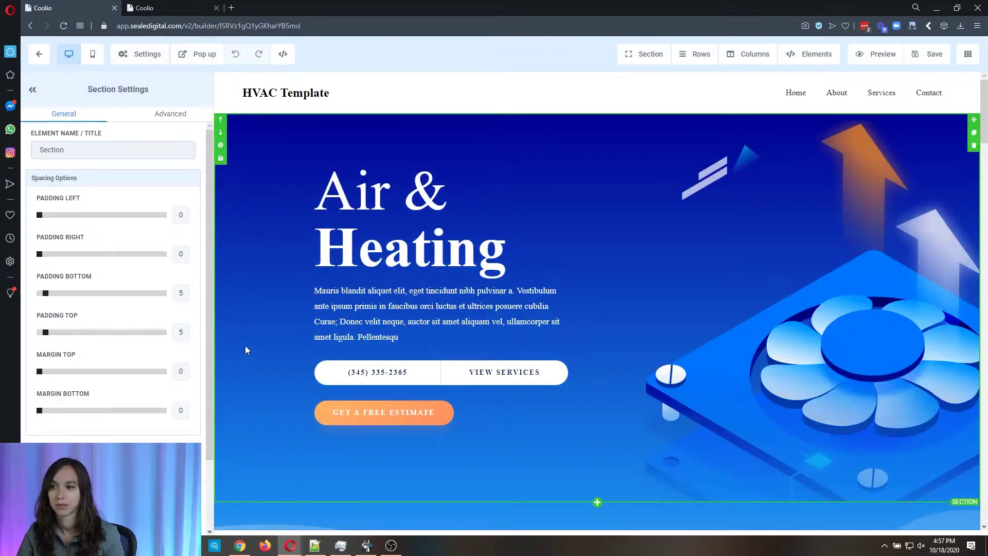
- Change the hero phone-number button's text to the business phone number
{"action": "left_click", "coordinate": [416, 337]}
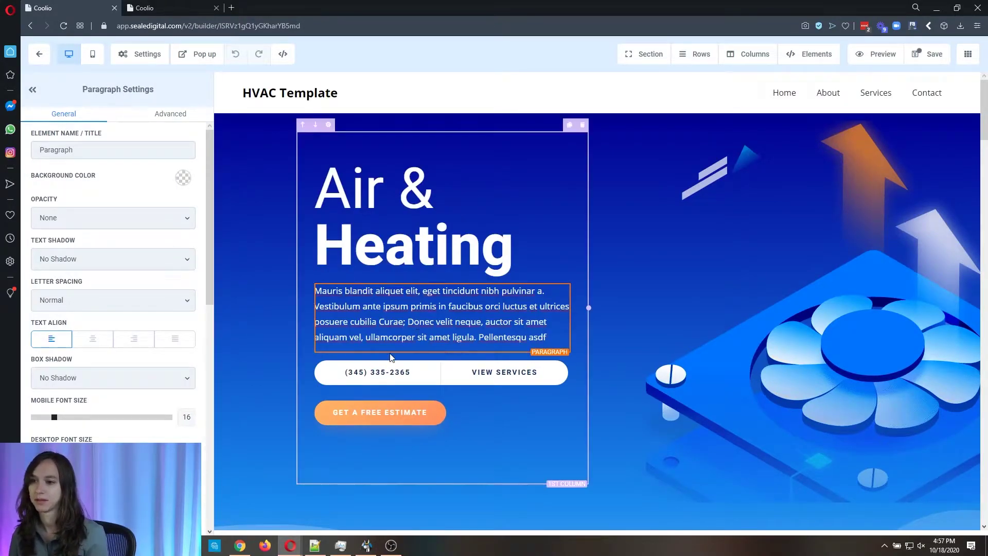
{"action": "left_click", "coordinate": [418, 374]}
{"action": "scroll", "coordinate": [102, 348], "scroll_direction": "down", "scroll_amount": 10}
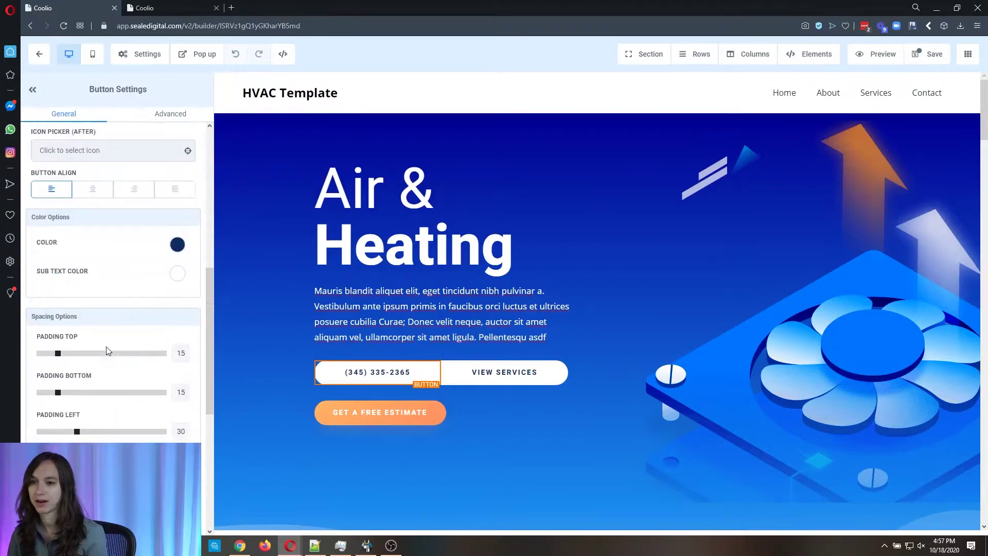
{"action": "left_click", "coordinate": [108, 315]}
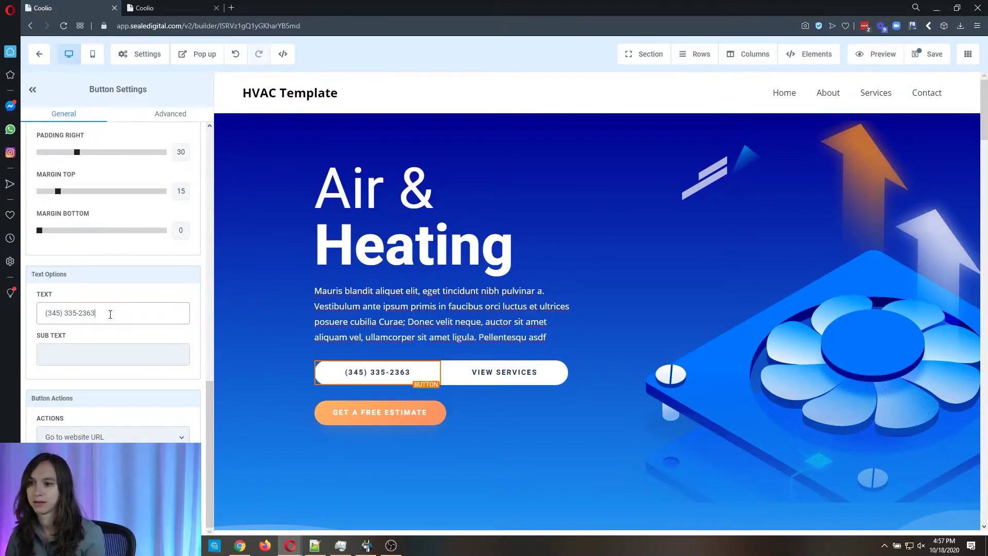
- Select the Get a Free Estimate button, then the hero image, and open the Media Library
{"action": "left_click", "coordinate": [370, 416]}
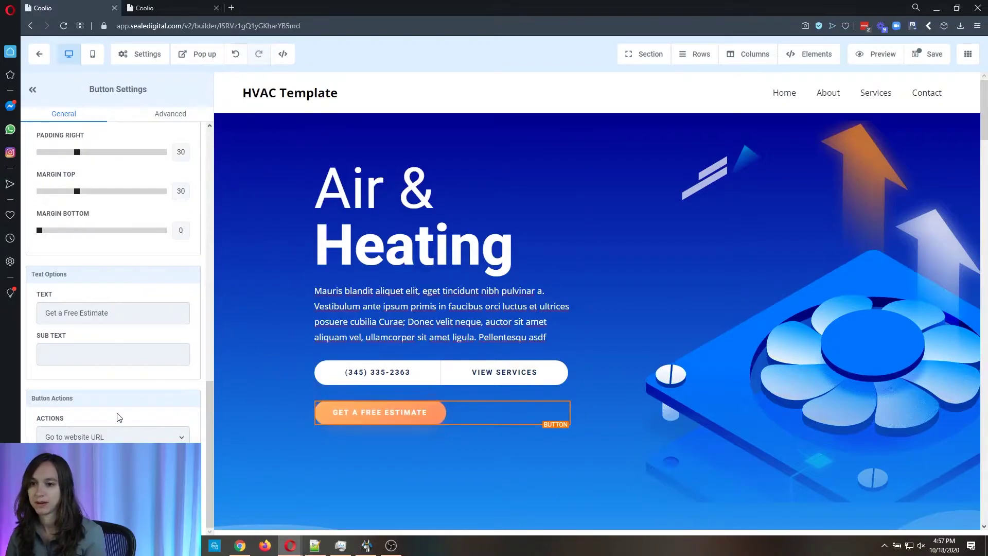
{"action": "left_click", "coordinate": [707, 234]}
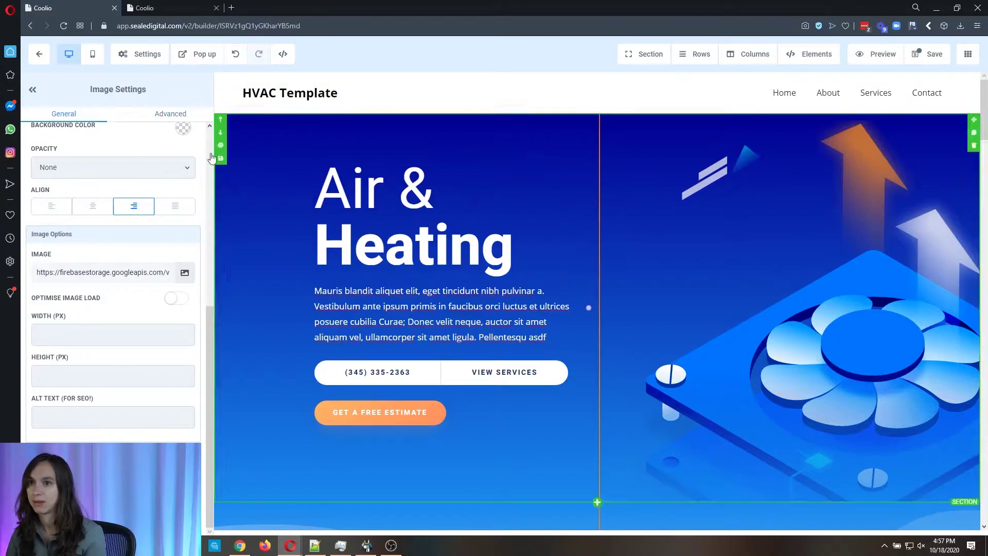
{"action": "scroll", "coordinate": [103, 299], "scroll_direction": "up", "scroll_amount": 2}
{"action": "left_click", "coordinate": [185, 322]}
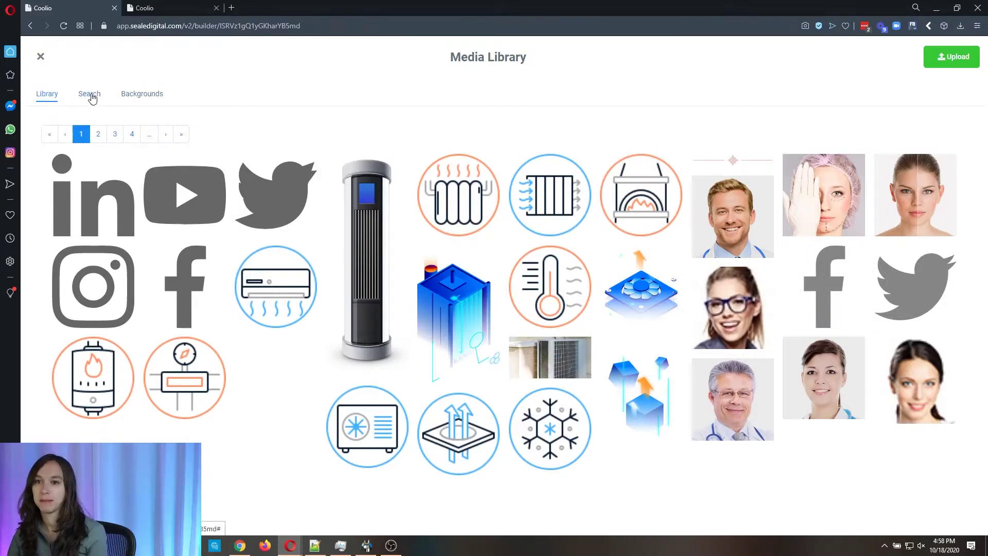
{"action": "left_click", "coordinate": [98, 134]}
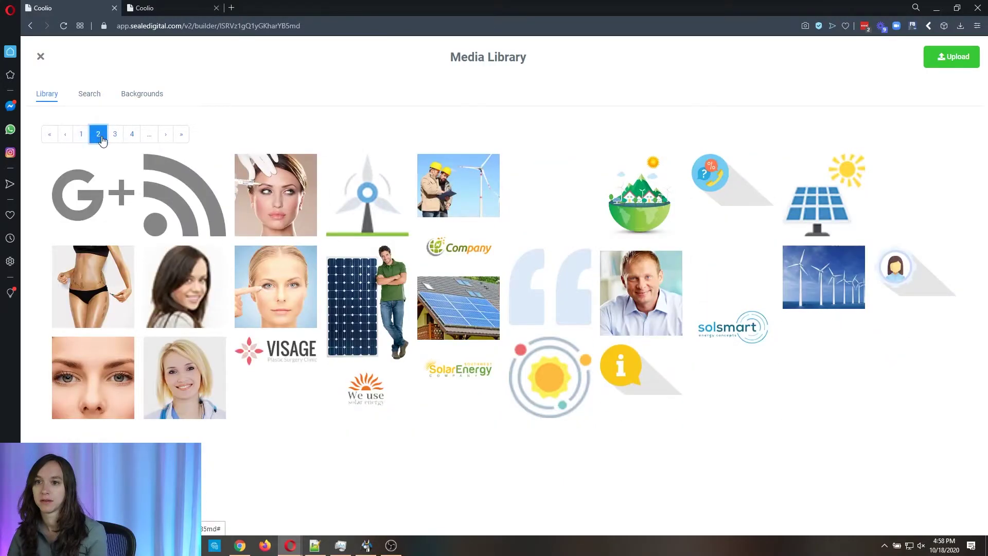
{"action": "left_click", "coordinate": [91, 102]}
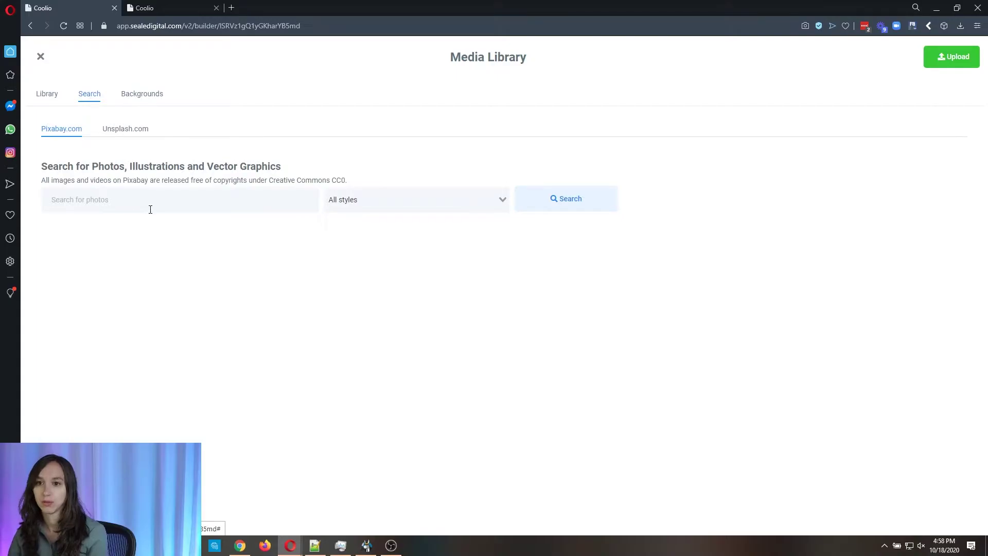
{"action": "left_click", "coordinate": [148, 99]}
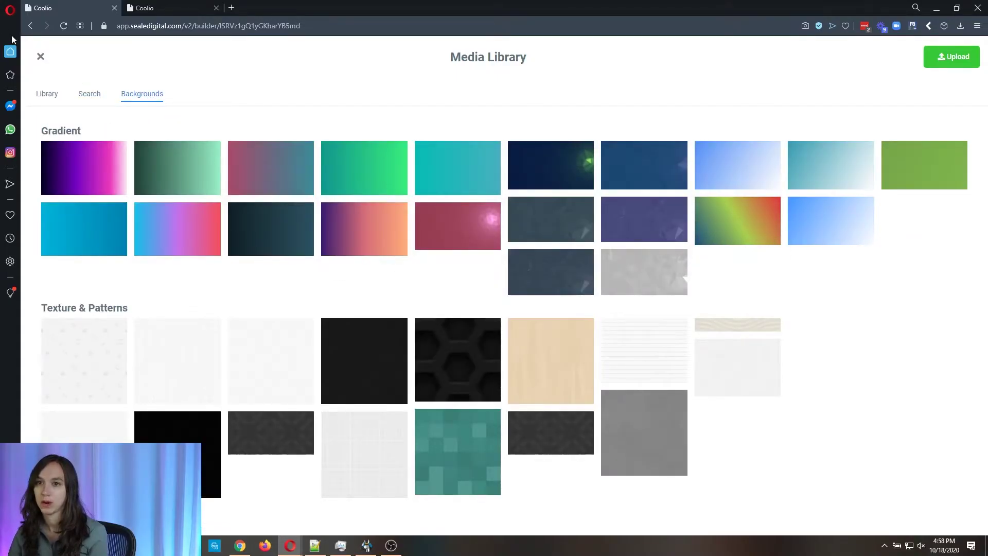
{"action": "left_click", "coordinate": [40, 58]}
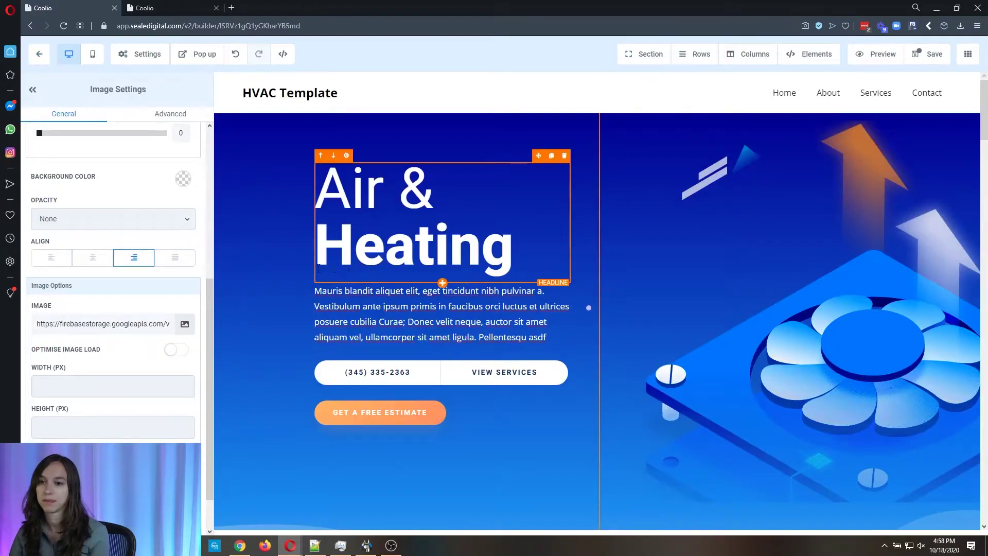
- Set the Get a Free Estimate button's action to Open the Popup and bring up the popup
{"action": "scroll", "coordinate": [230, 279], "scroll_direction": "down", "scroll_amount": 6}
{"action": "scroll", "coordinate": [259, 293], "scroll_direction": "up", "scroll_amount": 5}
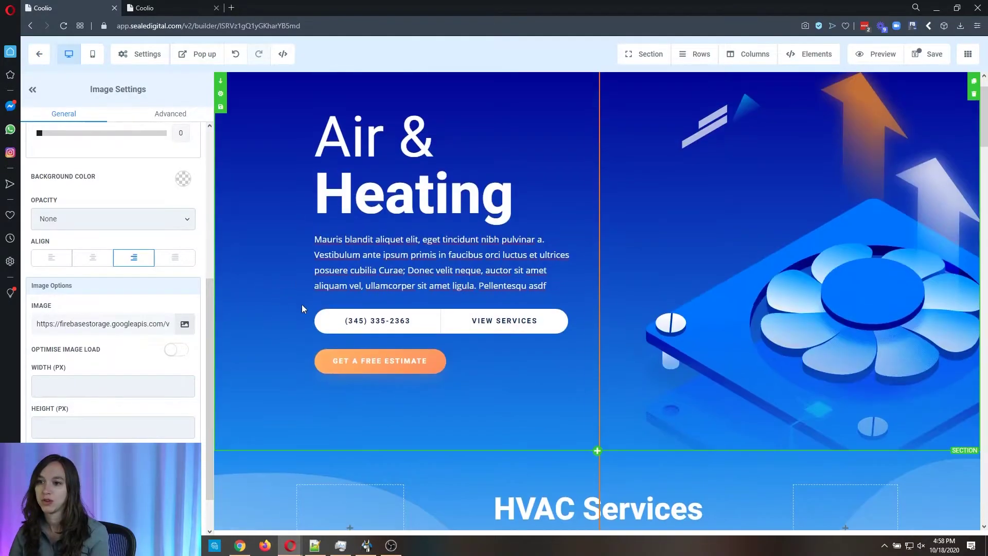
{"action": "left_click", "coordinate": [358, 360]}
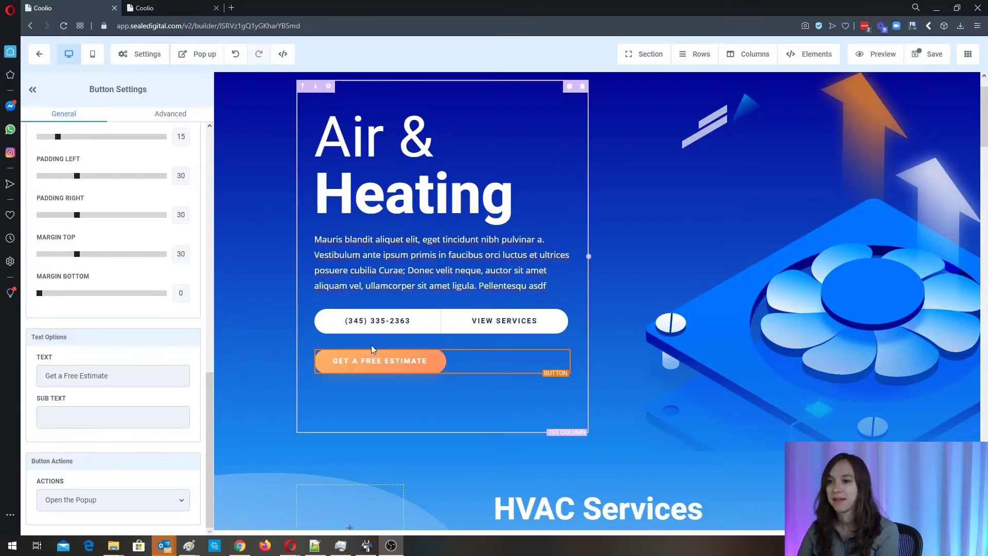
{"action": "left_click", "coordinate": [193, 62]}
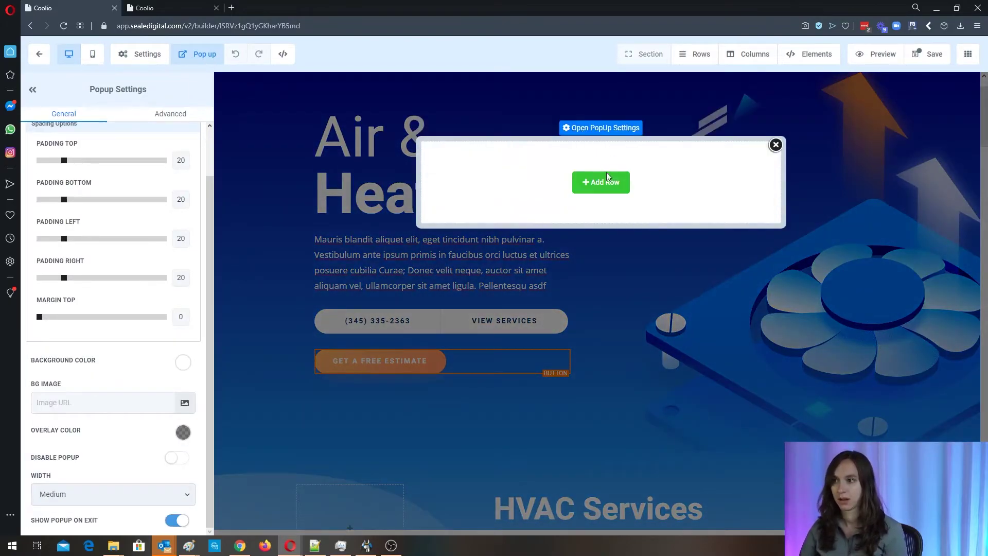
- Add a one-column row holding the Contact Form to the popup, then save the page
{"action": "left_click", "coordinate": [607, 177]}
{"action": "left_click", "coordinate": [861, 142]}
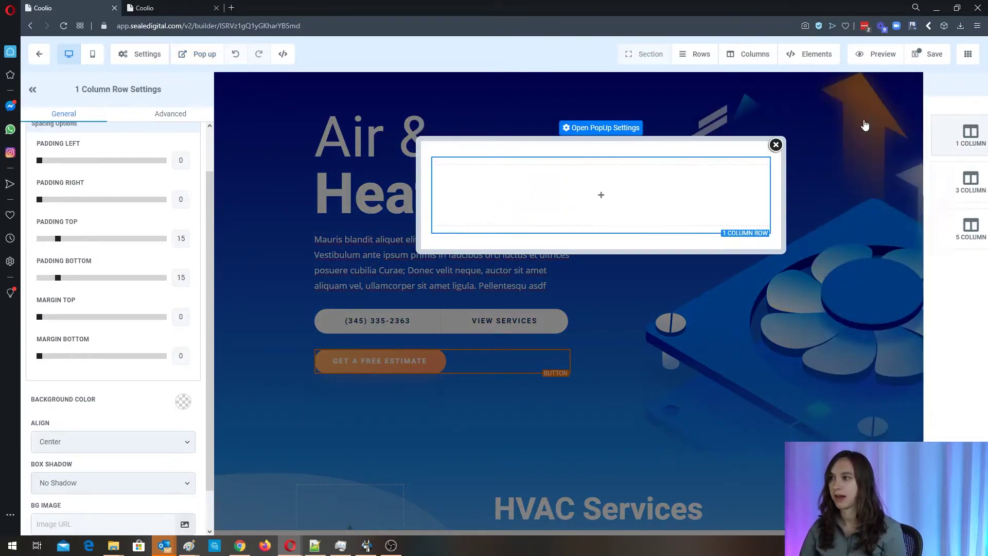
{"action": "left_click", "coordinate": [612, 195]}
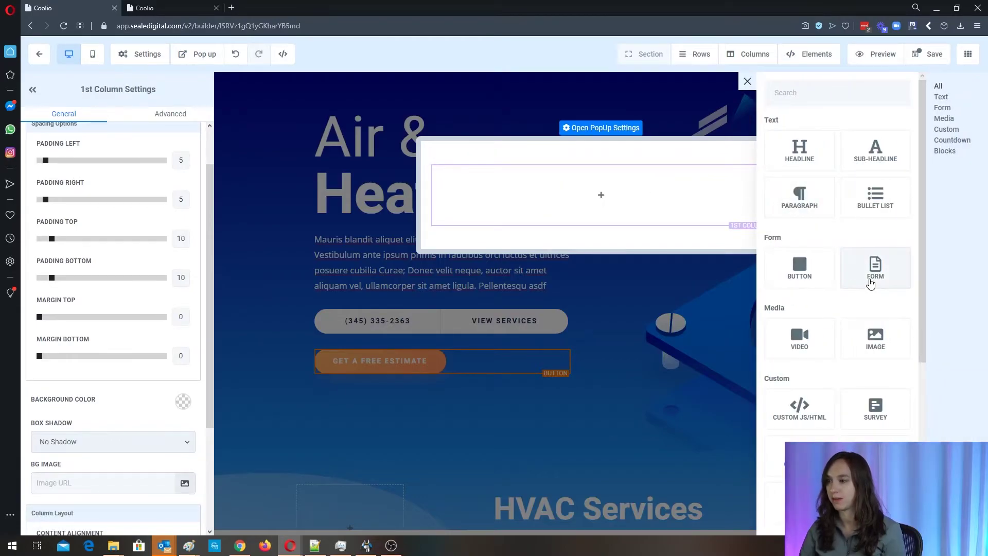
{"action": "left_click", "coordinate": [875, 267]}
{"action": "left_click", "coordinate": [405, 289]}
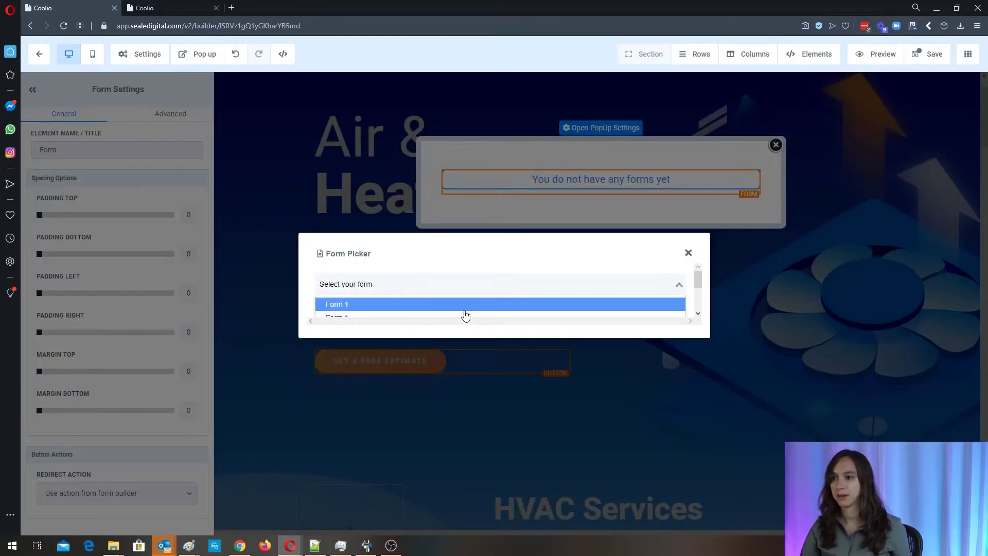
{"action": "scroll", "coordinate": [463, 309], "scroll_direction": "down", "scroll_amount": 2}
{"action": "scroll", "coordinate": [459, 305], "scroll_direction": "down", "scroll_amount": 1}
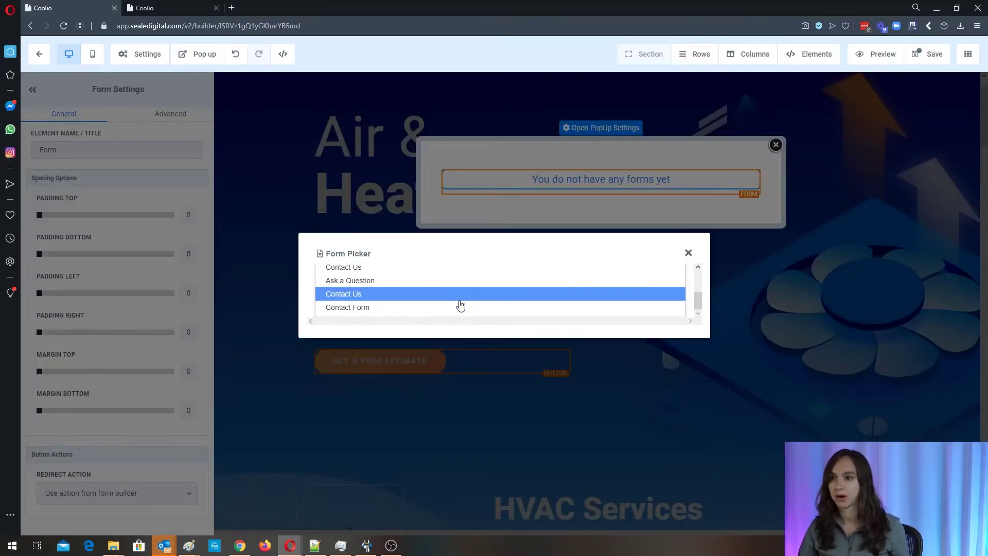
{"action": "left_click", "coordinate": [363, 307]}
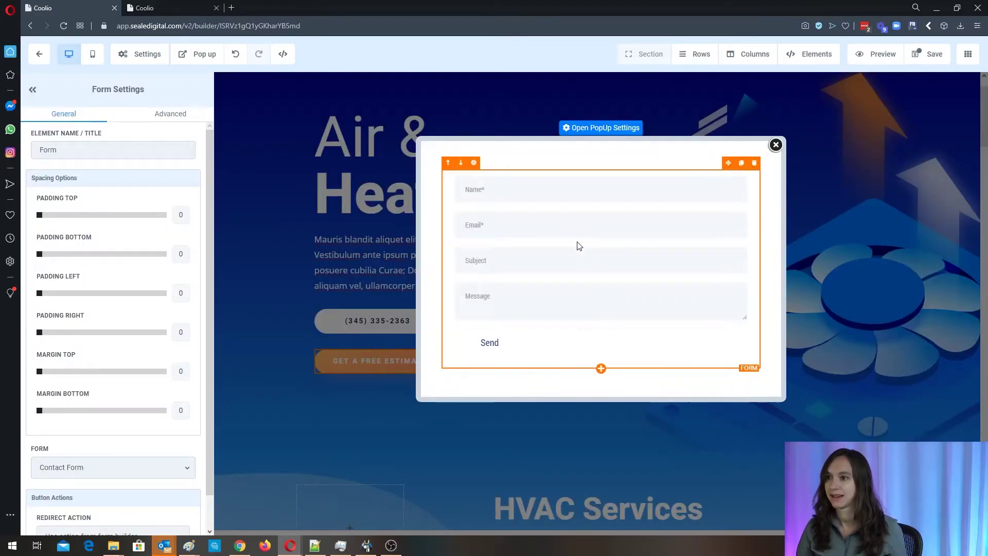
{"action": "left_click", "coordinate": [778, 146]}
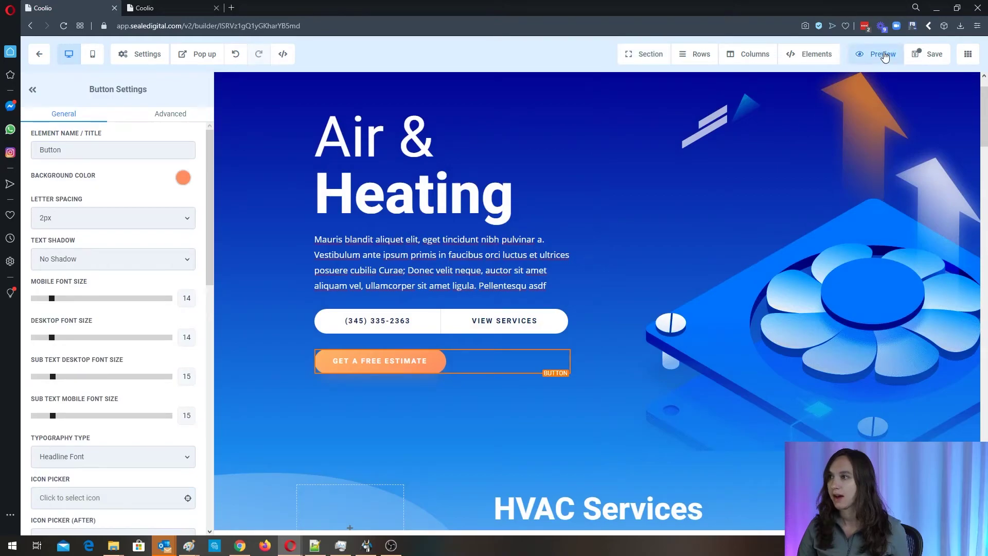
{"action": "left_click", "coordinate": [929, 54]}
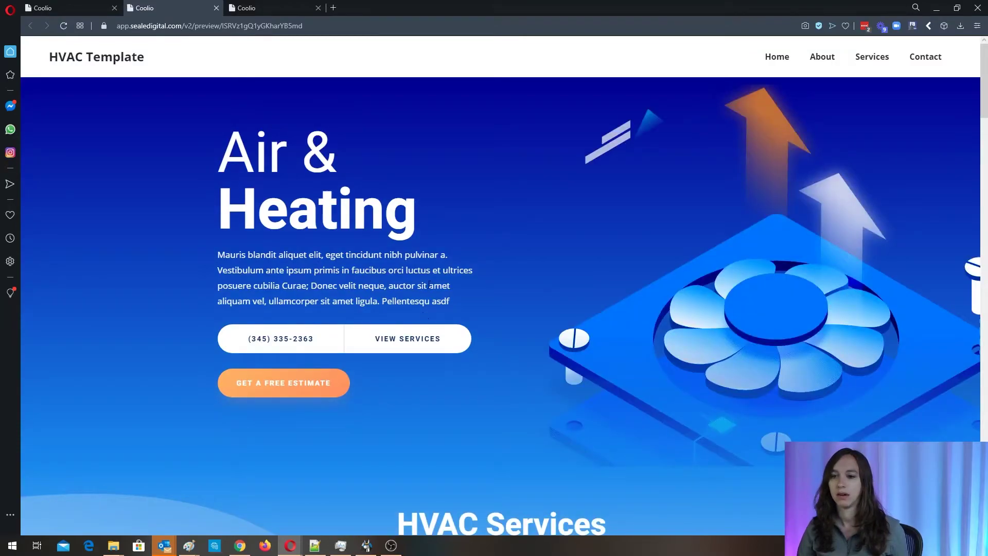
- In preview, confirm Get a Free Estimate opens the Contact Form popup, then return to Coolio's pages
{"action": "left_click", "coordinate": [283, 379]}
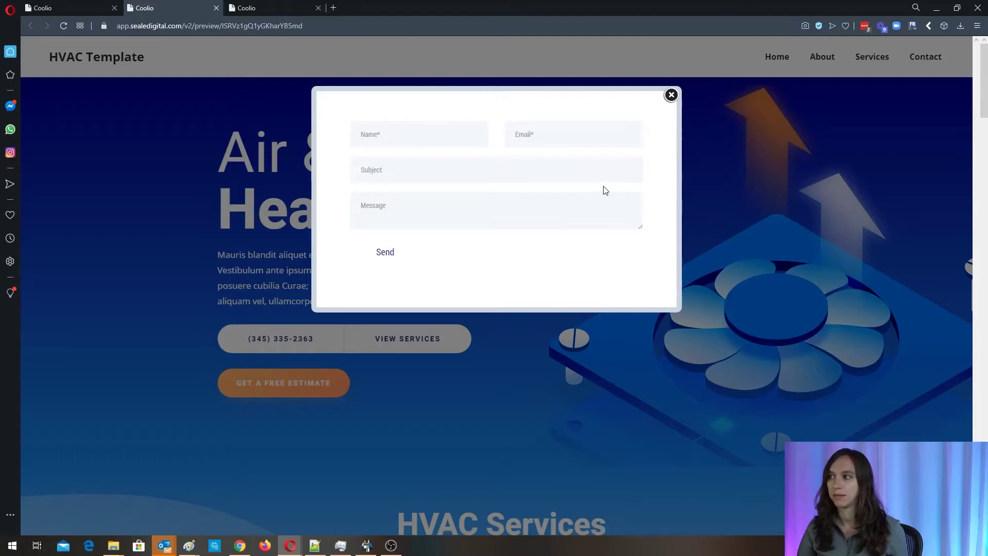
{"action": "left_click", "coordinate": [71, 7]}
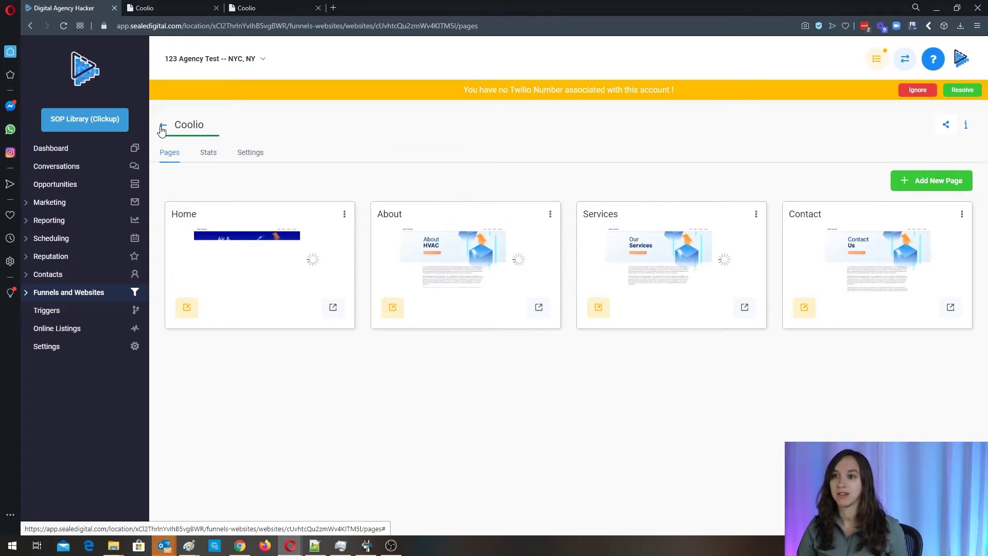
- Return to the Websites list and browse the Home Services templates for a new website
{"action": "left_click", "coordinate": [162, 127]}
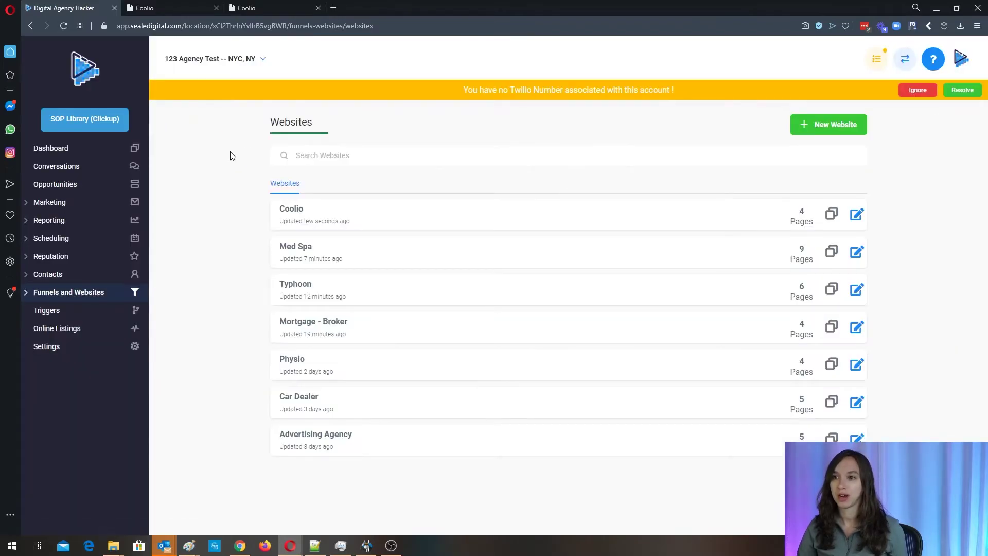
{"action": "left_click", "coordinate": [846, 128]}
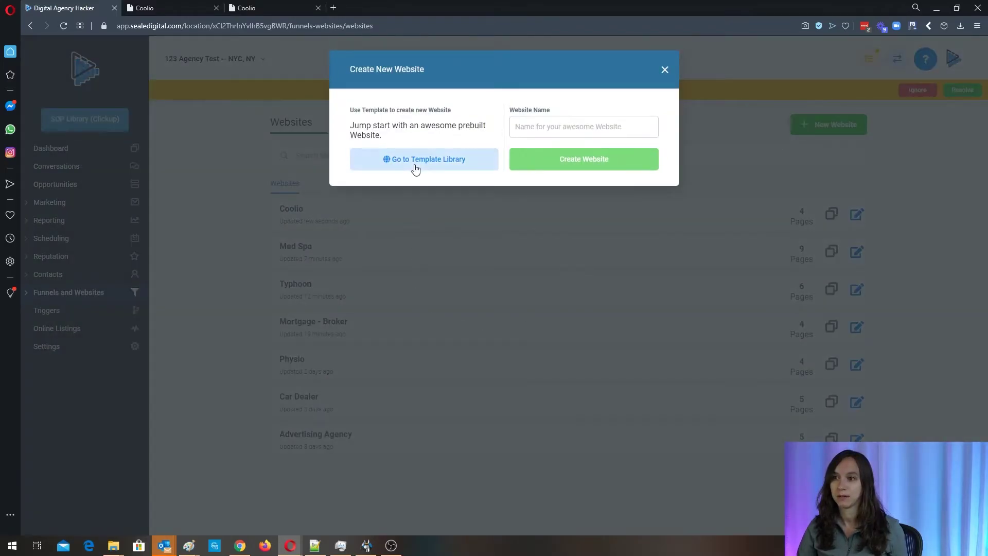
{"action": "left_click", "coordinate": [417, 164]}
{"action": "scroll", "coordinate": [388, 242], "scroll_direction": "down", "scroll_amount": 8}
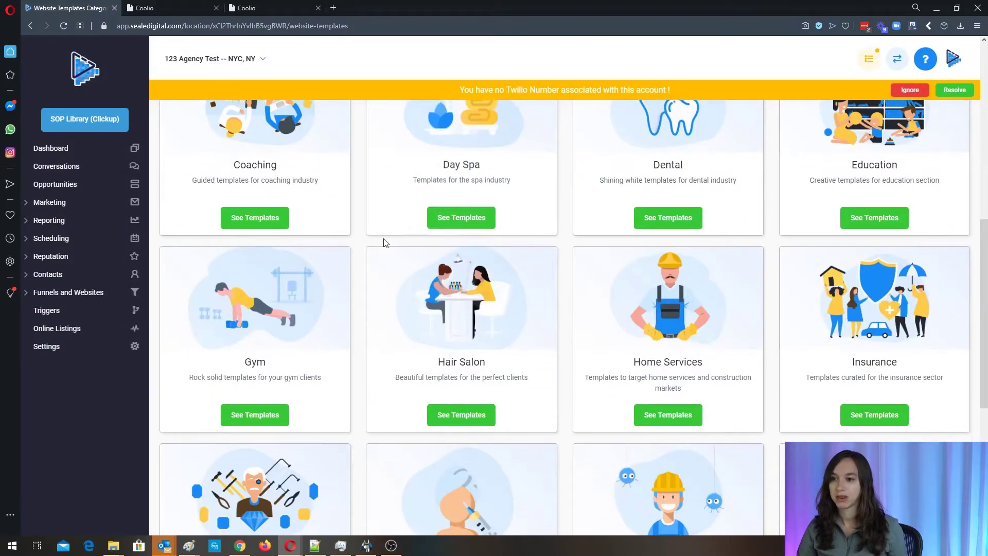
{"action": "left_click", "coordinate": [695, 420]}
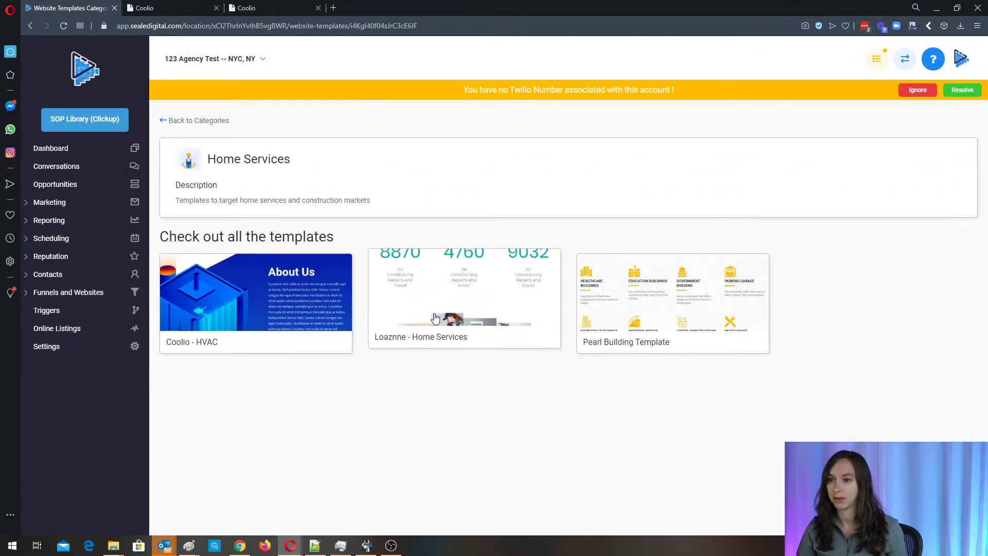
- Scroll through the Loaznne - Home Services template preview down to its quote form
{"action": "left_click", "coordinate": [469, 296]}
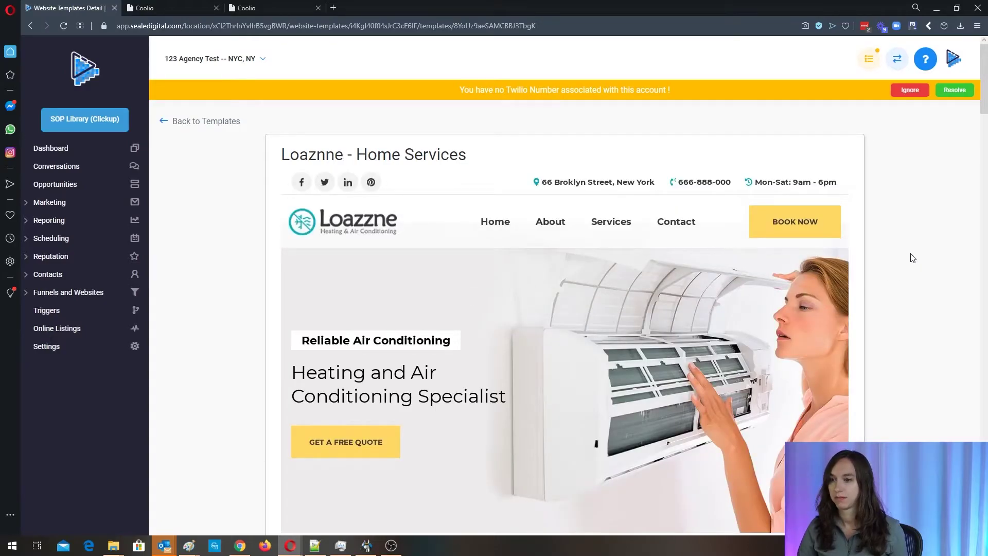
{"action": "scroll", "coordinate": [910, 258], "scroll_direction": "down", "scroll_amount": 4}
{"action": "scroll", "coordinate": [909, 258], "scroll_direction": "down", "scroll_amount": 4}
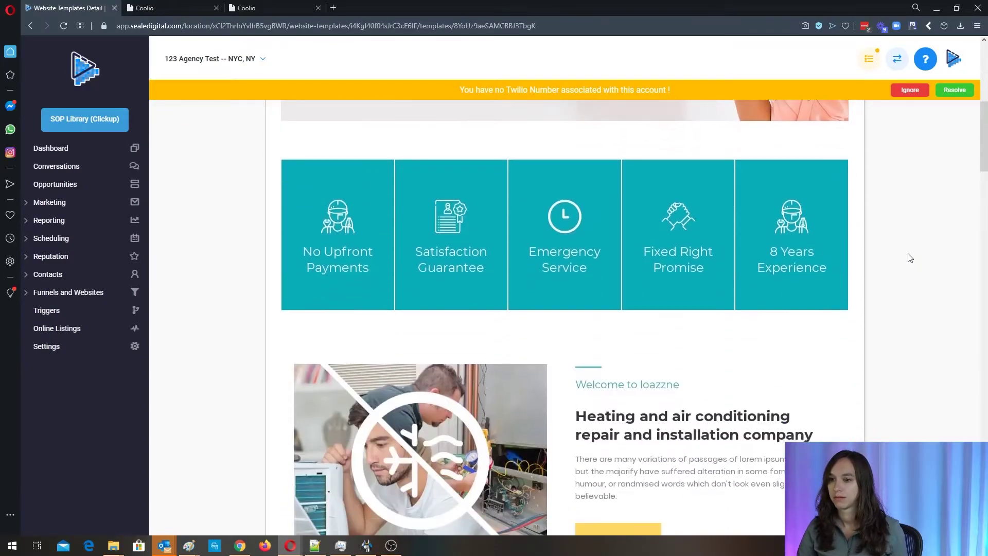
{"action": "scroll", "coordinate": [693, 247], "scroll_direction": "down", "scroll_amount": 5}
{"action": "scroll", "coordinate": [692, 246], "scroll_direction": "down", "scroll_amount": 5}
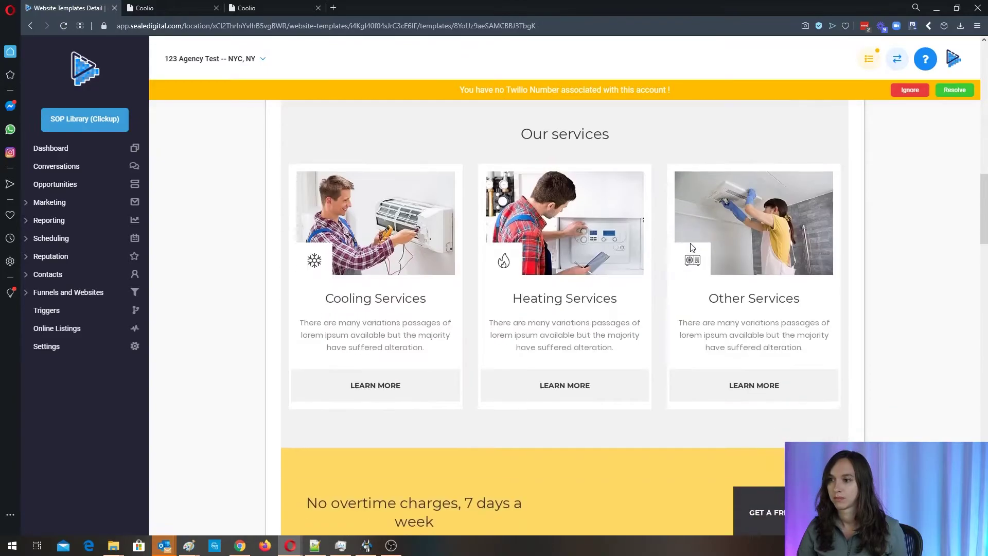
{"action": "scroll", "coordinate": [690, 248], "scroll_direction": "down", "scroll_amount": 5}
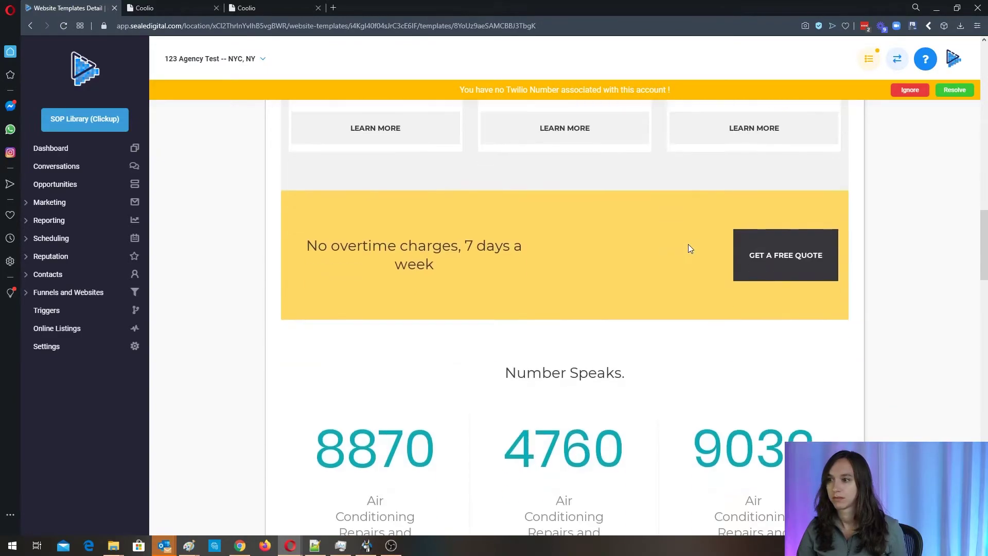
{"action": "scroll", "coordinate": [688, 251], "scroll_direction": "down", "scroll_amount": 6}
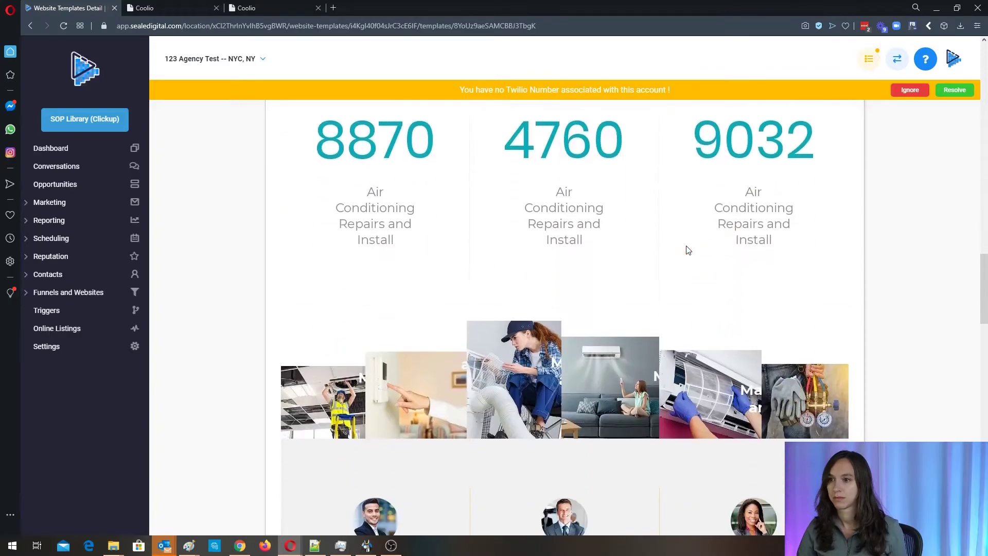
{"action": "scroll", "coordinate": [688, 249], "scroll_direction": "down", "scroll_amount": 6}
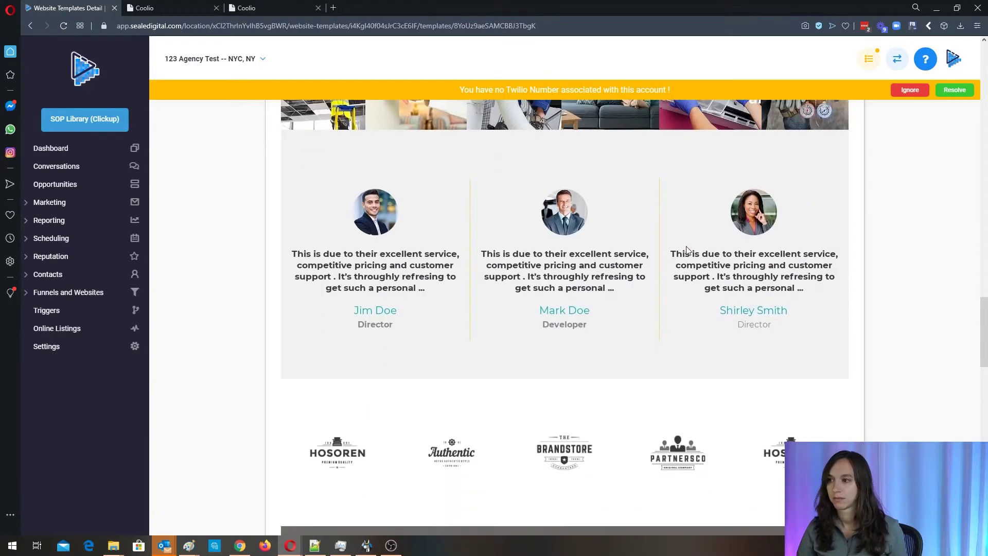
{"action": "scroll", "coordinate": [686, 250], "scroll_direction": "down", "scroll_amount": 11}
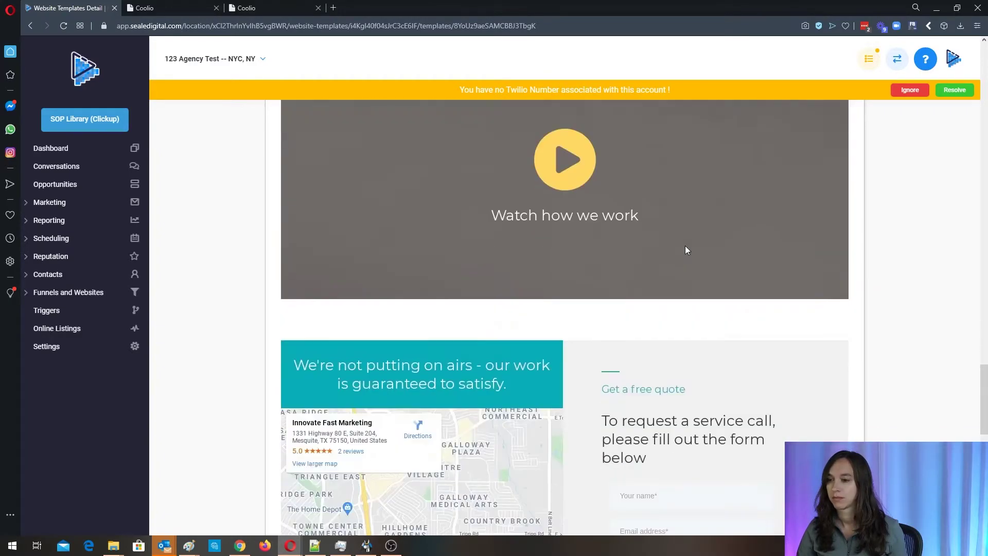
{"action": "scroll", "coordinate": [686, 250], "scroll_direction": "down", "scroll_amount": 5}
{"action": "scroll", "coordinate": [685, 246], "scroll_direction": "up", "scroll_amount": 3}
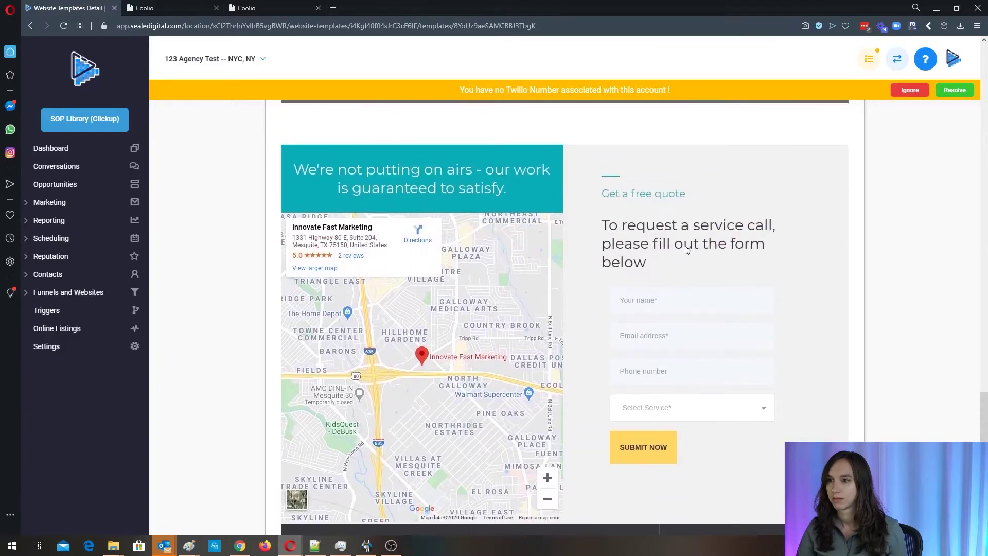
- Go back to the Home Services templates and scroll through the Pearl Building Template preview
{"action": "left_click", "coordinate": [30, 26]}
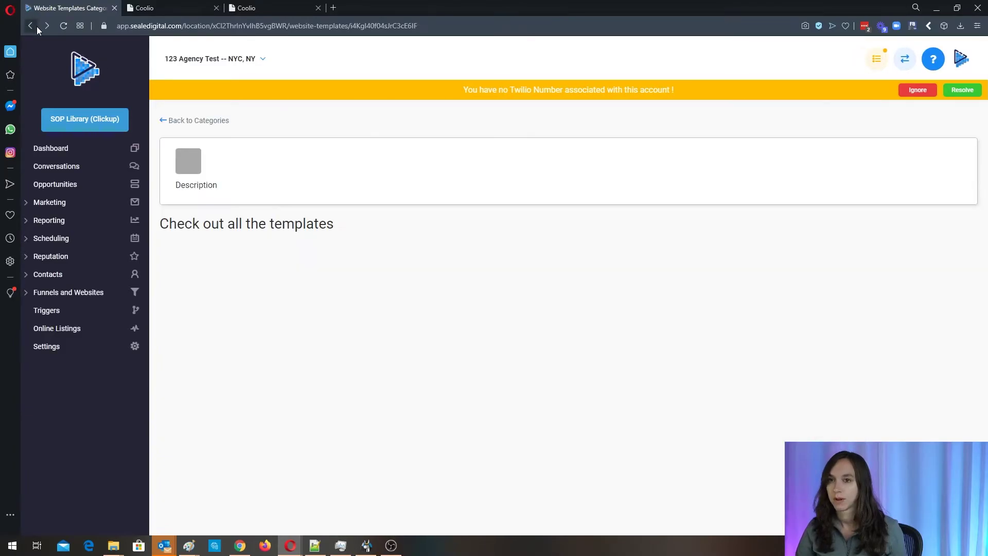
{"action": "left_click", "coordinate": [643, 293]}
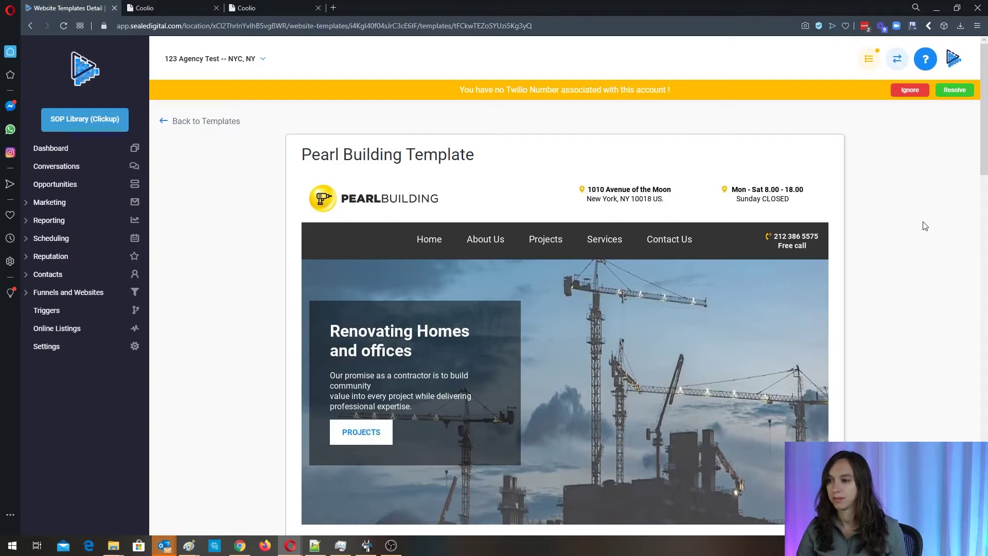
{"action": "scroll", "coordinate": [894, 227], "scroll_direction": "down", "scroll_amount": 2}
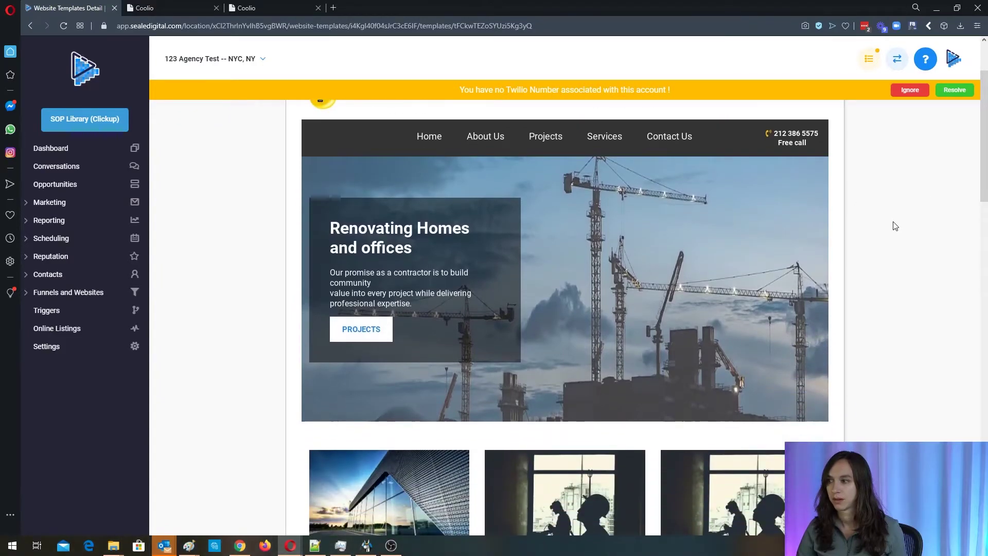
{"action": "scroll", "coordinate": [890, 226], "scroll_direction": "down", "scroll_amount": 4}
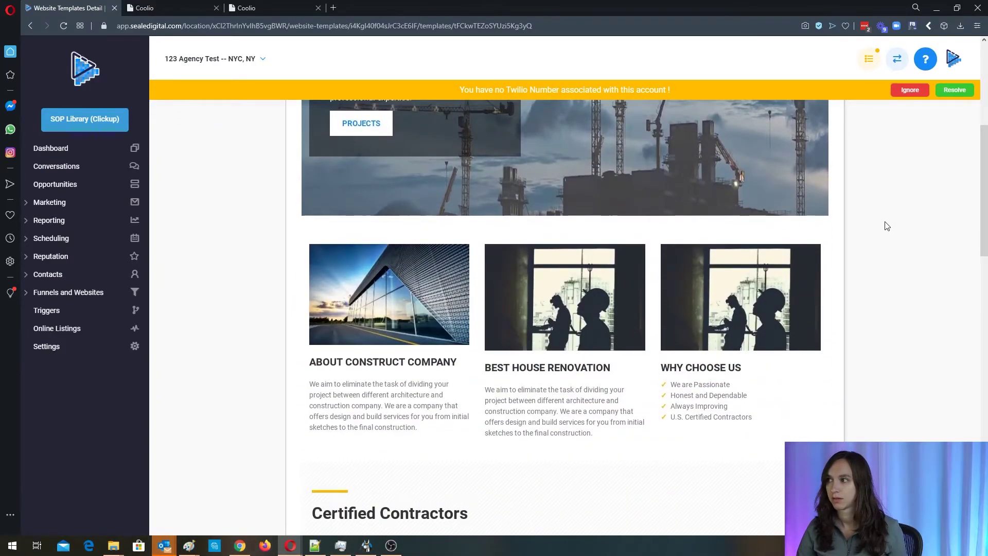
{"action": "scroll", "coordinate": [887, 227], "scroll_direction": "down", "scroll_amount": 4}
{"action": "scroll", "coordinate": [886, 226], "scroll_direction": "down", "scroll_amount": 4}
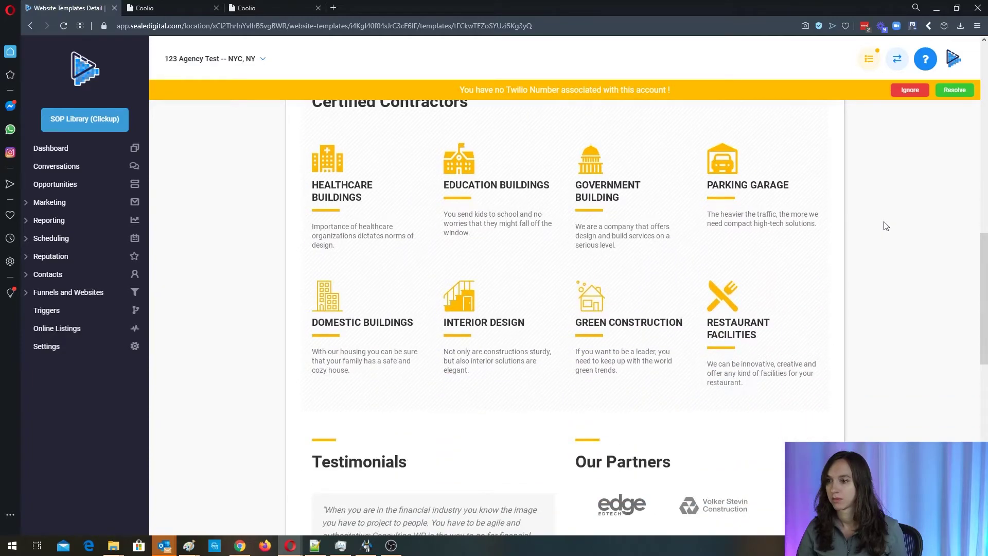
{"action": "scroll", "coordinate": [873, 224], "scroll_direction": "down", "scroll_amount": 9}
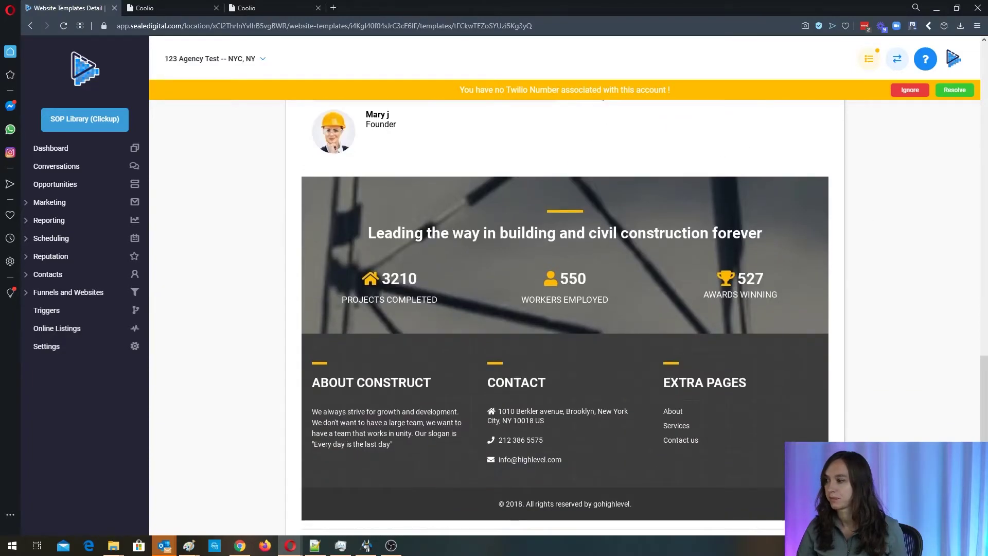
{"action": "scroll", "coordinate": [667, 358], "scroll_direction": "down", "scroll_amount": 3}
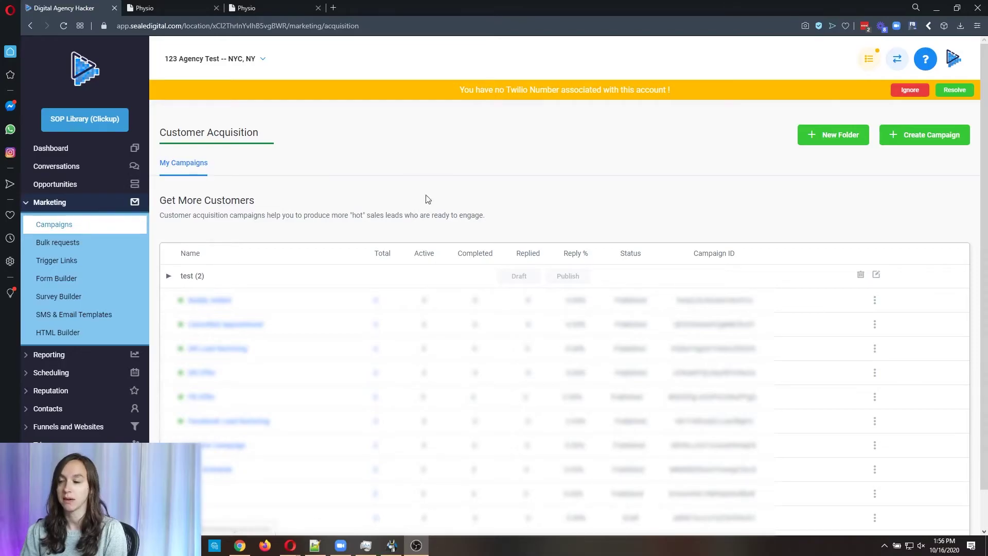
- Create a new campaign named 'test' and save it
{"action": "left_click", "coordinate": [937, 134]}
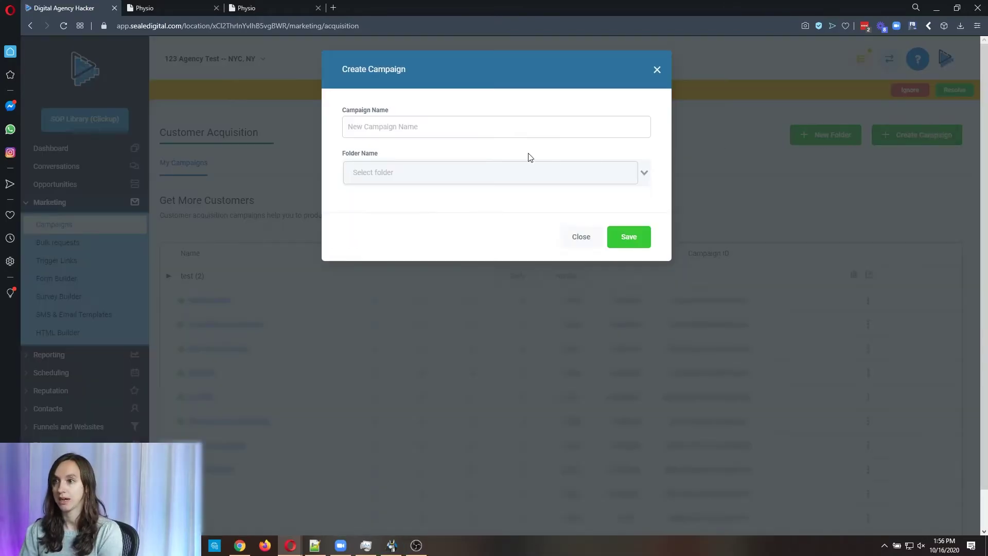
{"action": "left_click", "coordinate": [428, 129]}
{"action": "type", "text": "test"}
{"action": "left_click", "coordinate": [627, 237]}
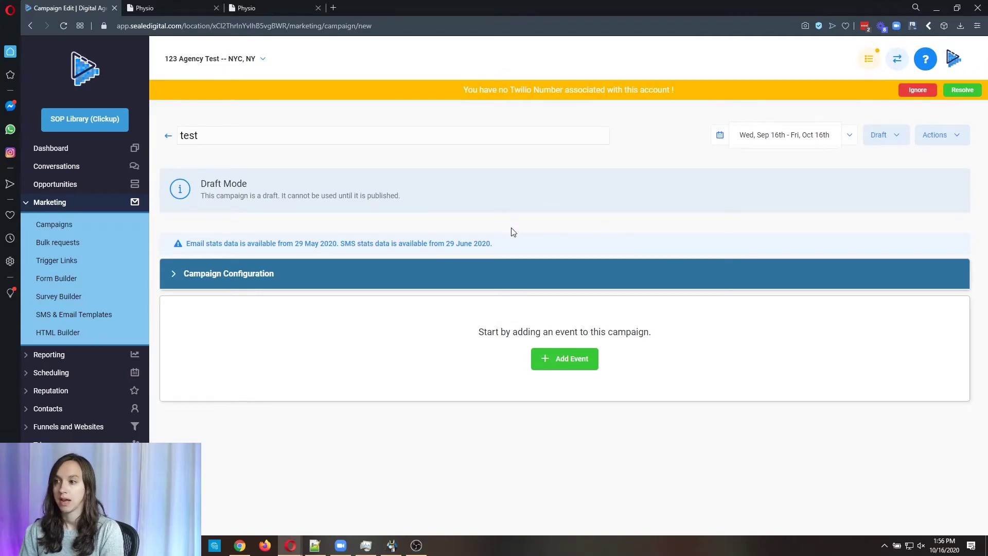
- Add an SMS event reading 'Thank you for opting in!' followed by the contact's First Name custom value
{"action": "left_click", "coordinate": [564, 359]}
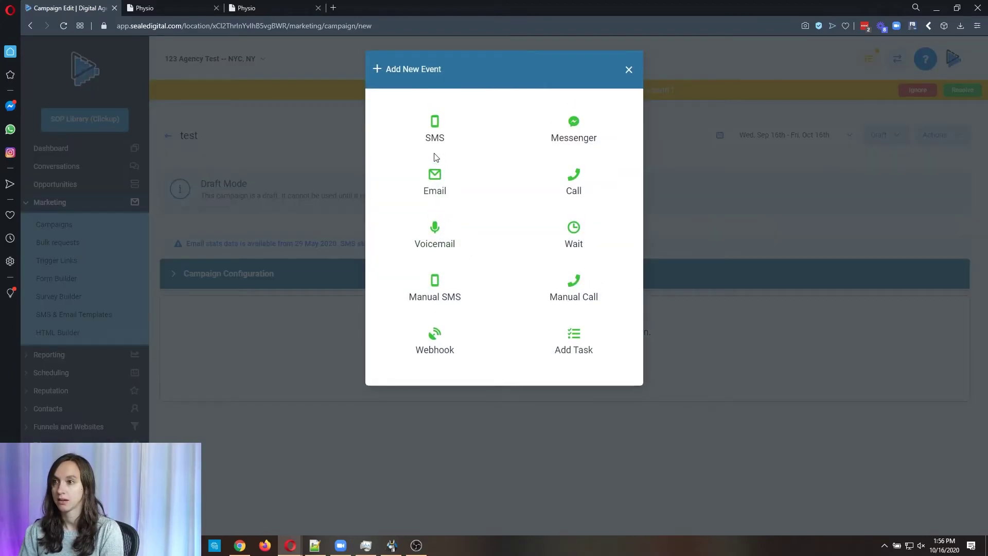
{"action": "left_click", "coordinate": [427, 127]}
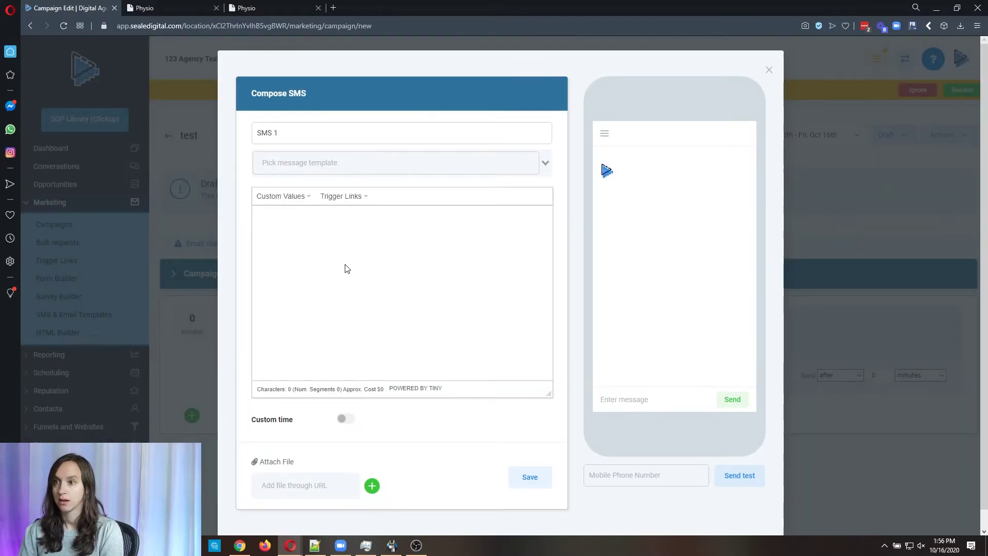
{"action": "type", "text": "Thank you fo"}
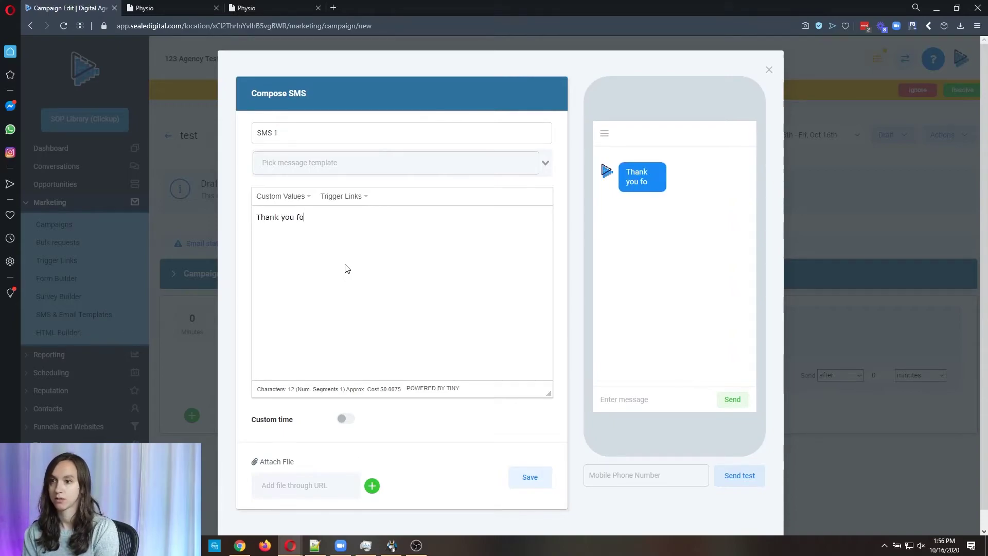
{"action": "type", "text": "r opting in!"}
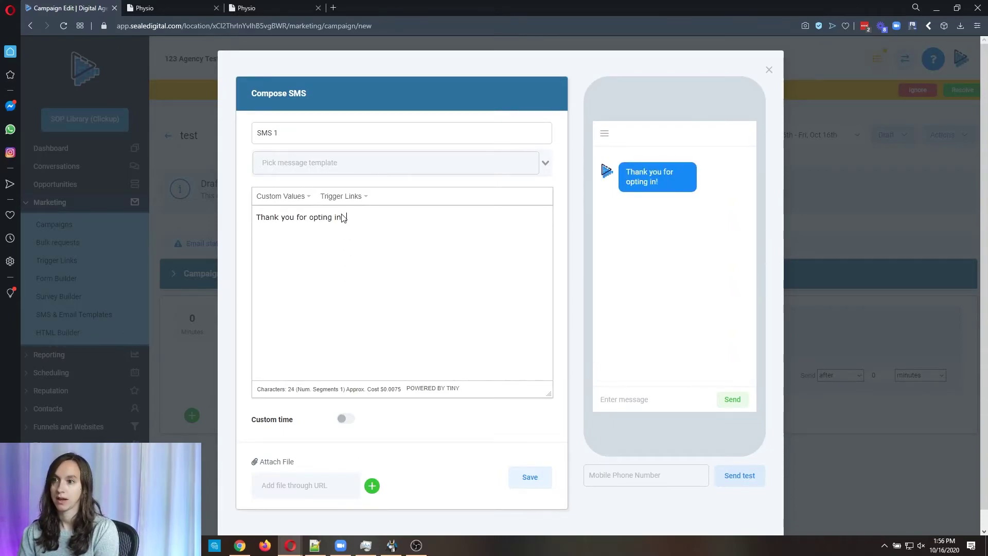
{"action": "left_click", "coordinate": [283, 196]}
{"action": "mouse_move", "coordinate": [294, 220]}
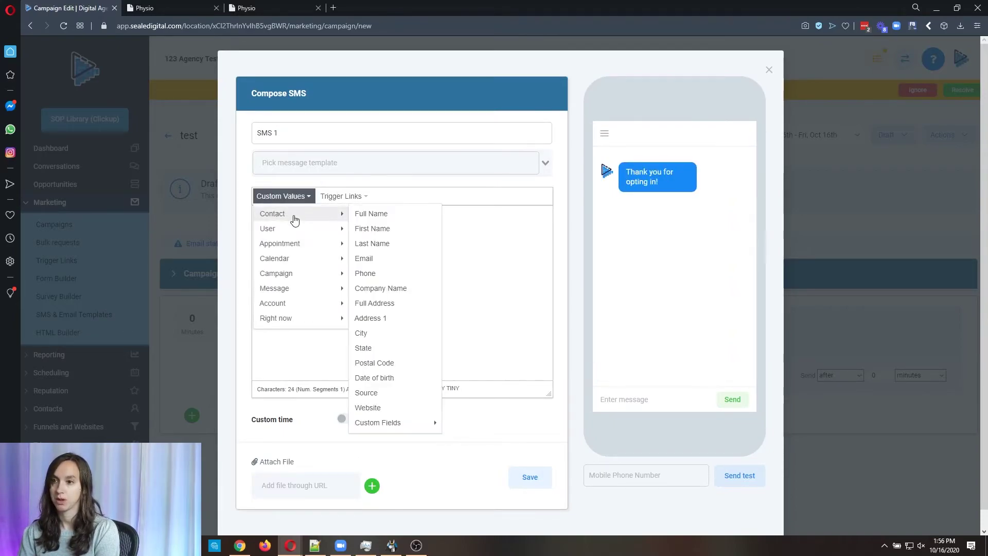
{"action": "left_click", "coordinate": [389, 228]}
- Save the SMS event, then add and save an Email event with a test subject
{"action": "left_click", "coordinate": [526, 483]}
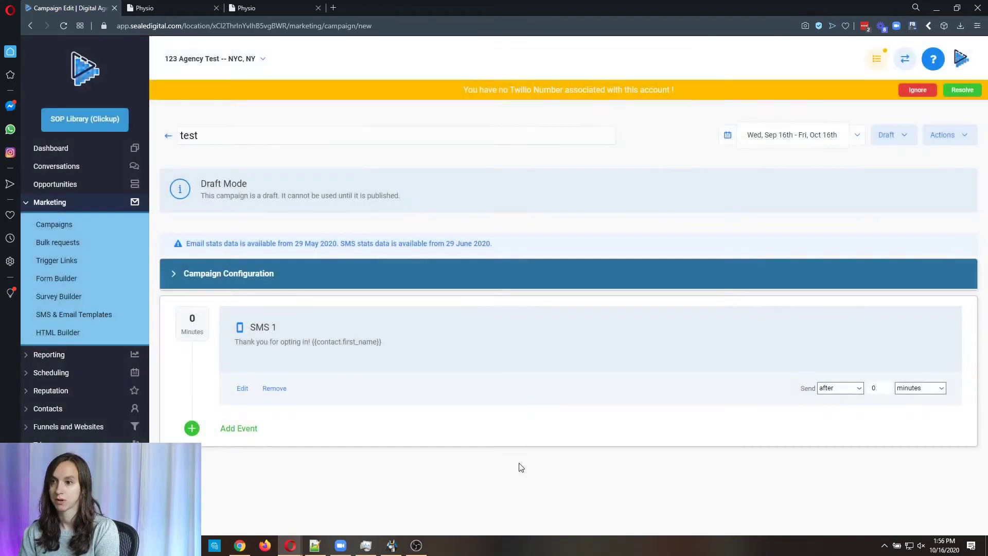
{"action": "left_click", "coordinate": [246, 424]}
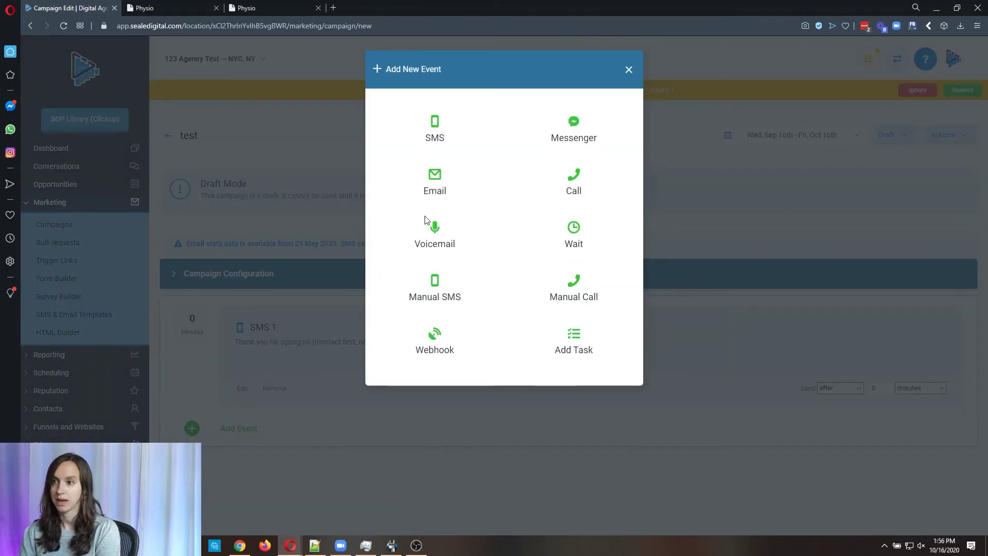
{"action": "left_click", "coordinate": [436, 187]}
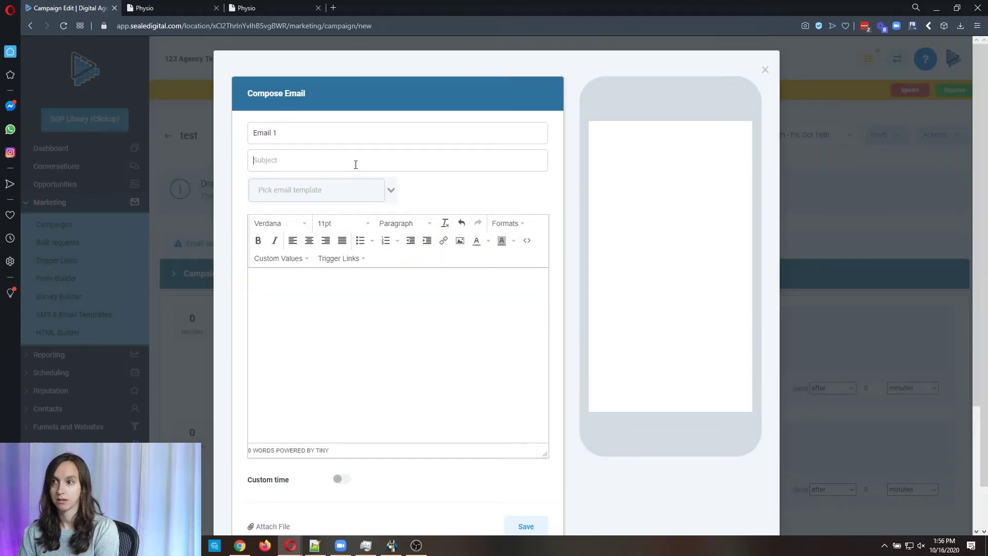
{"action": "type", "text": "test"}
{"action": "scroll", "coordinate": [357, 226], "scroll_direction": "down", "scroll_amount": 3}
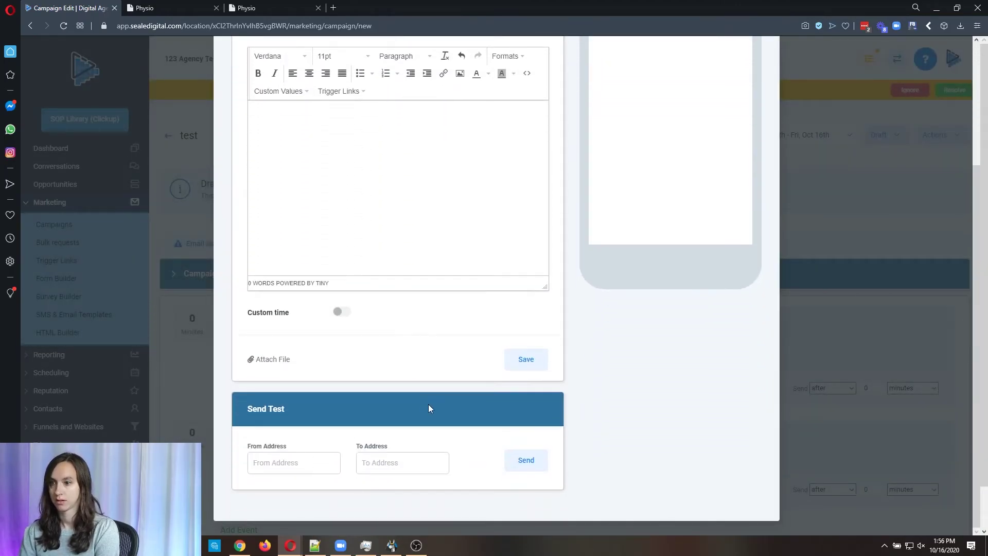
{"action": "left_click", "coordinate": [523, 356]}
- Add a Voicemail event as the campaign's third event and save it
{"action": "scroll", "coordinate": [397, 374], "scroll_direction": "down", "scroll_amount": 1}
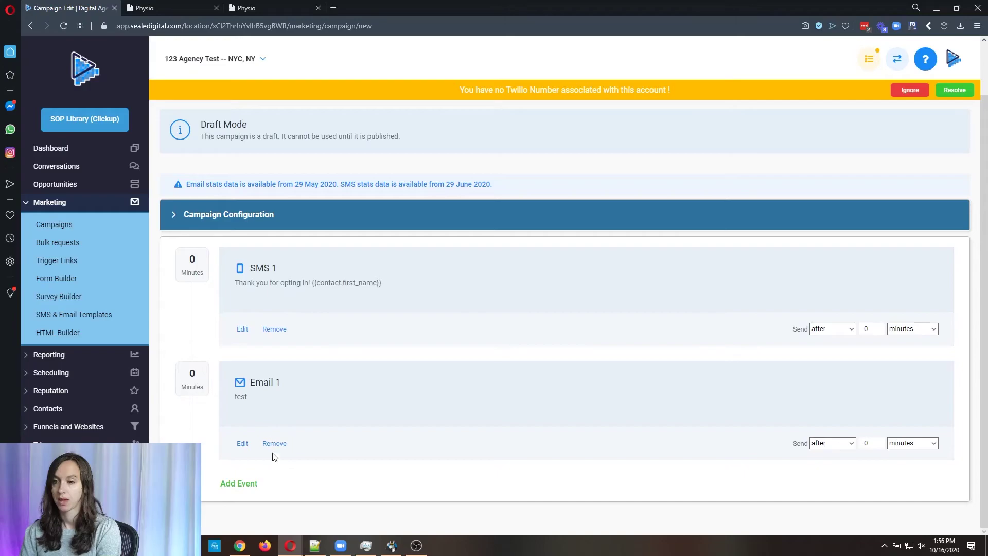
{"action": "left_click", "coordinate": [236, 486]}
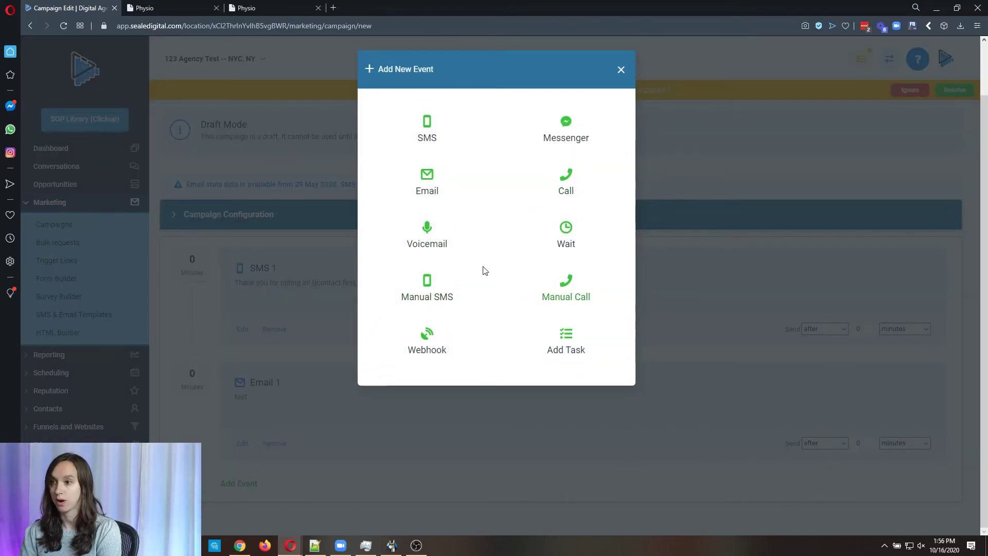
{"action": "left_click", "coordinate": [438, 239]}
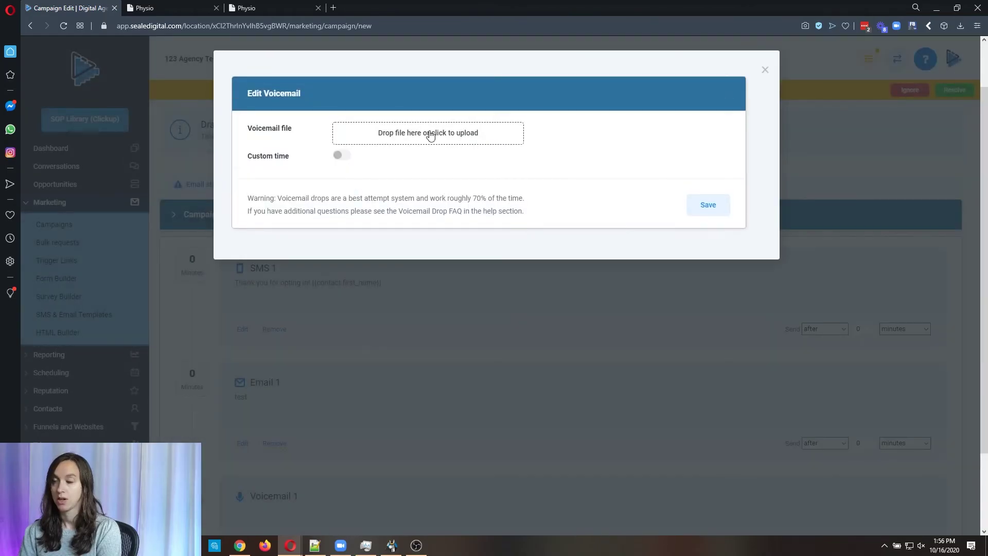
{"action": "left_click", "coordinate": [723, 217]}
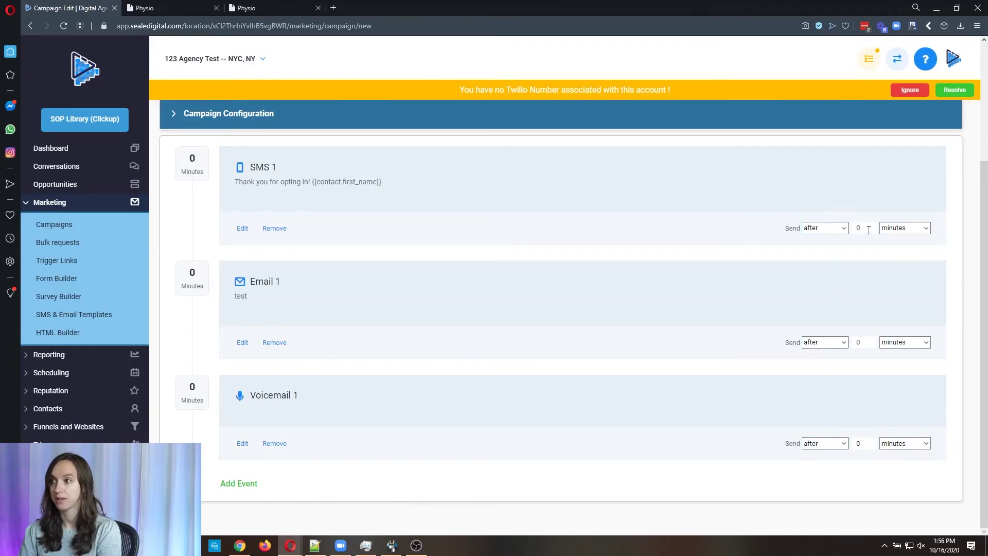
- Set Email 1's send delay to 15 minutes and Voicemail 1's delay to 1 day
{"action": "double_click", "coordinate": [866, 344]}
{"action": "type", "text": "15"}
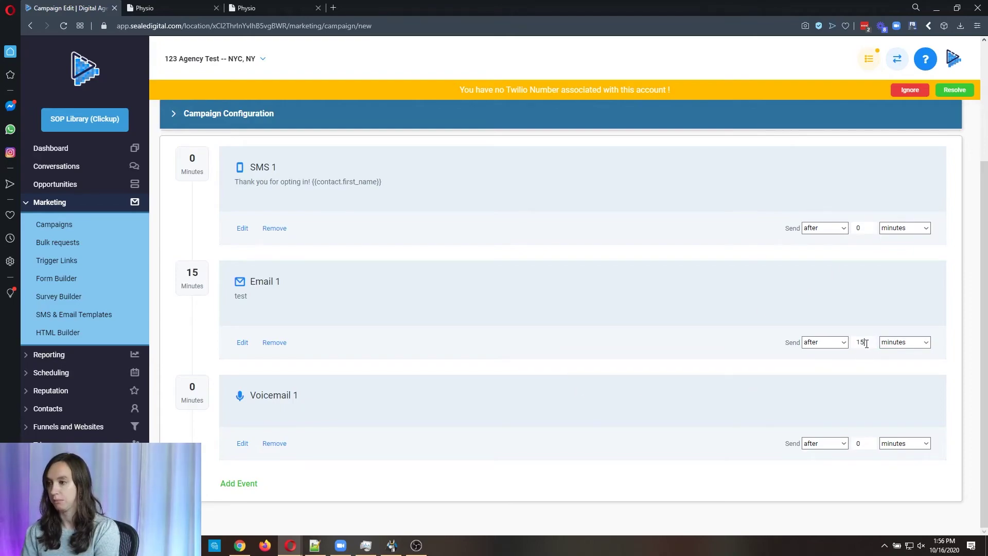
{"action": "left_click", "coordinate": [843, 443]}
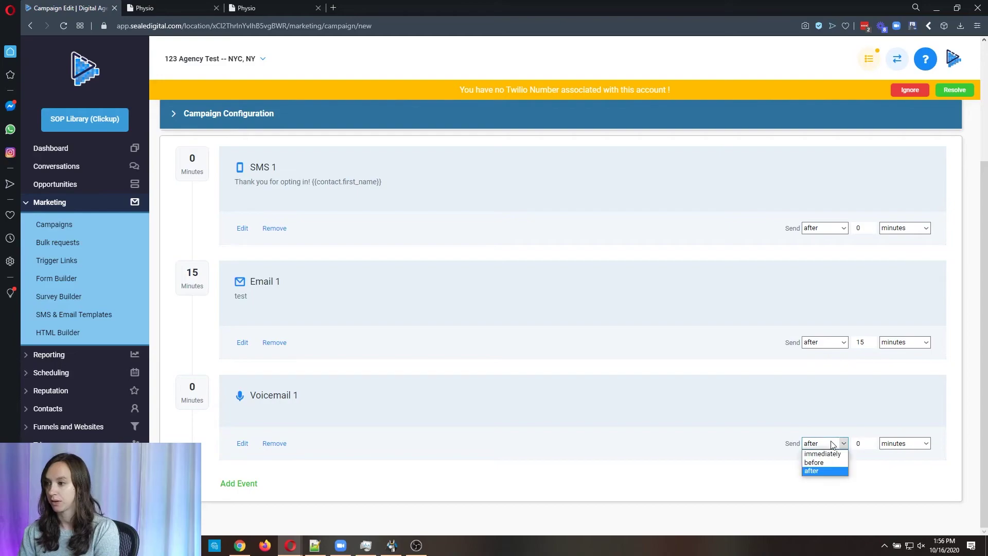
{"action": "left_click", "coordinate": [861, 444]}
{"action": "type", "text": "1"}
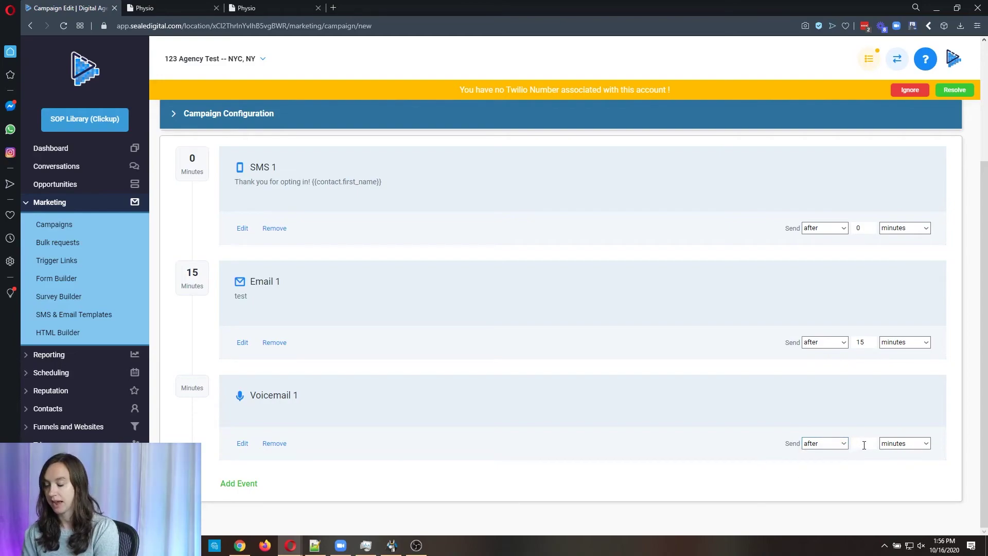
{"action": "key", "text": "Tab"}
{"action": "key", "text": "d"}
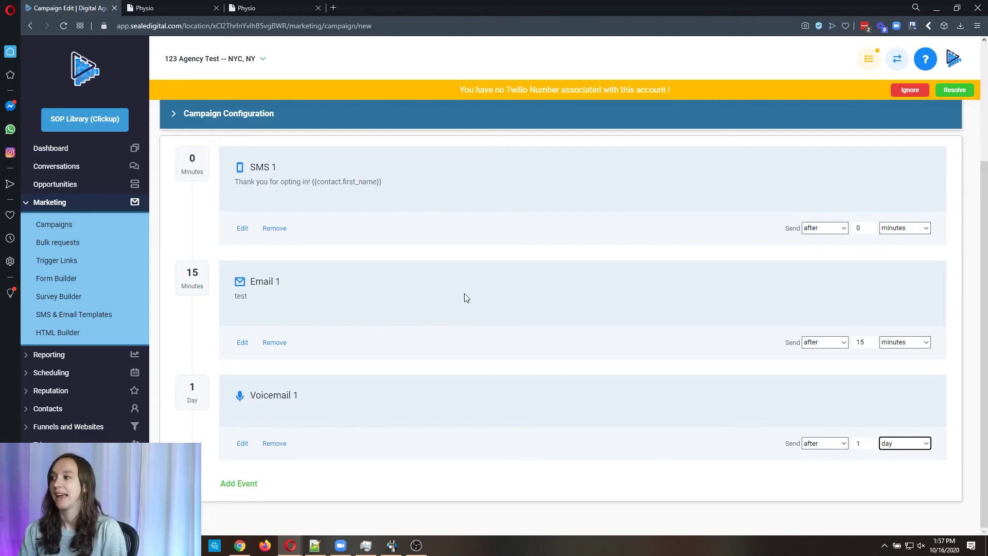
{"action": "scroll", "coordinate": [424, 345], "scroll_direction": "up", "scroll_amount": 3}
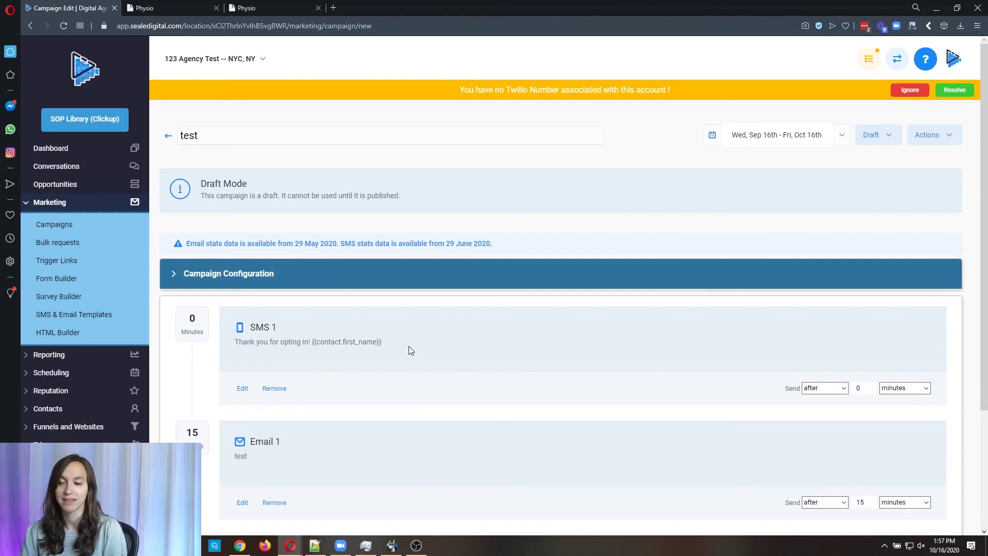
{"action": "scroll", "coordinate": [411, 350], "scroll_direction": "down", "scroll_amount": 3}
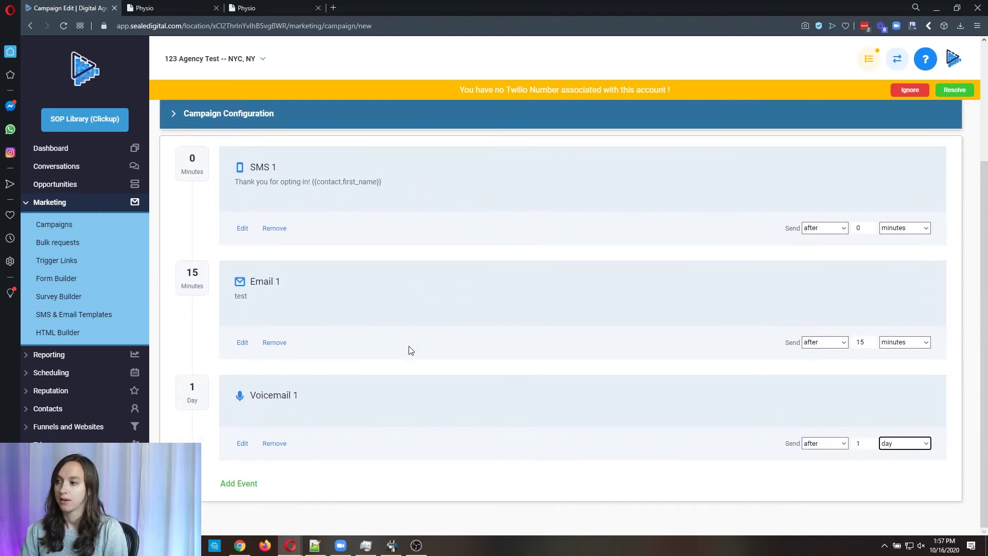